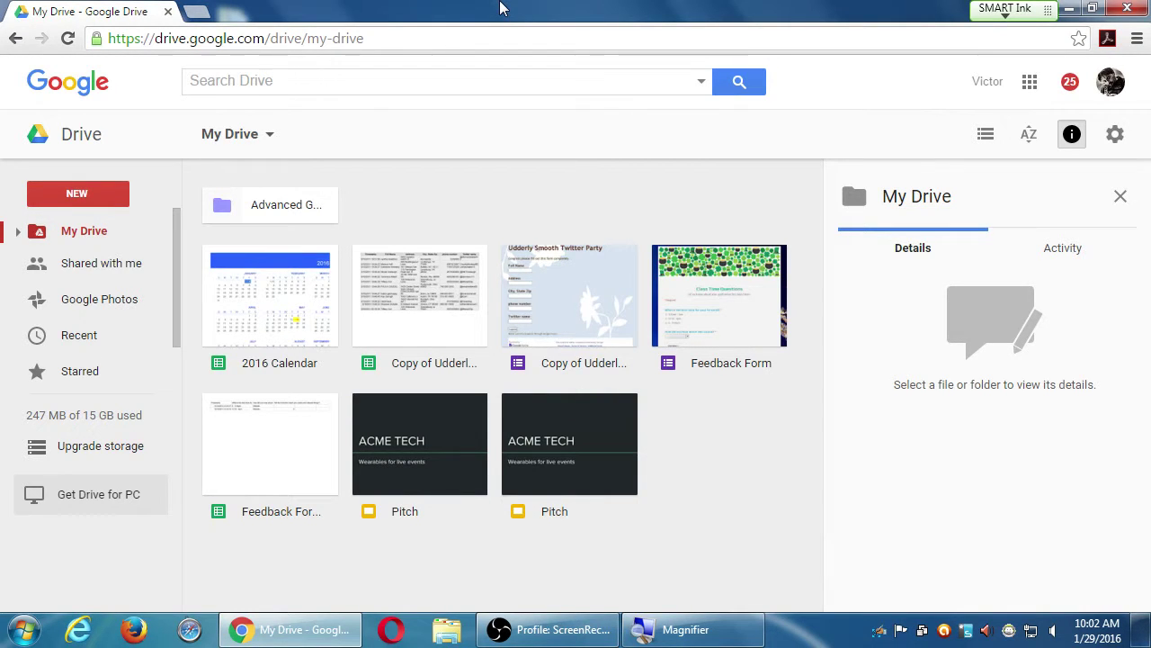
- Remove all seven files and the "Advanced Google Dec 2015" folder from My Drive
drag(733, 511, 343, 344)
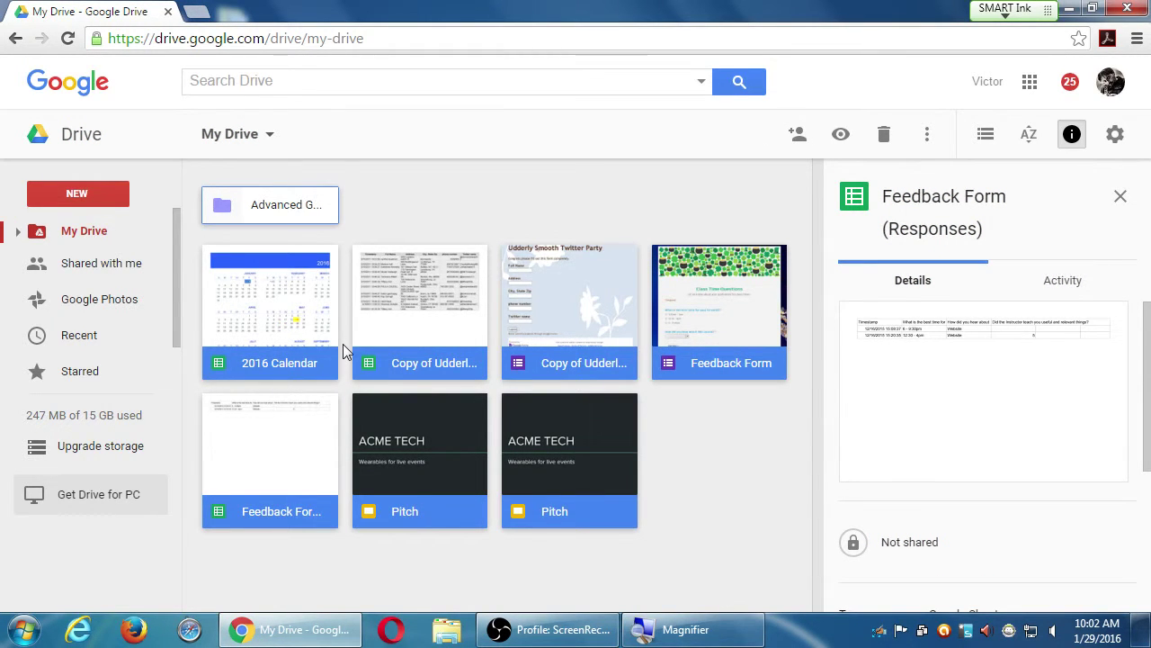
key(Delete)
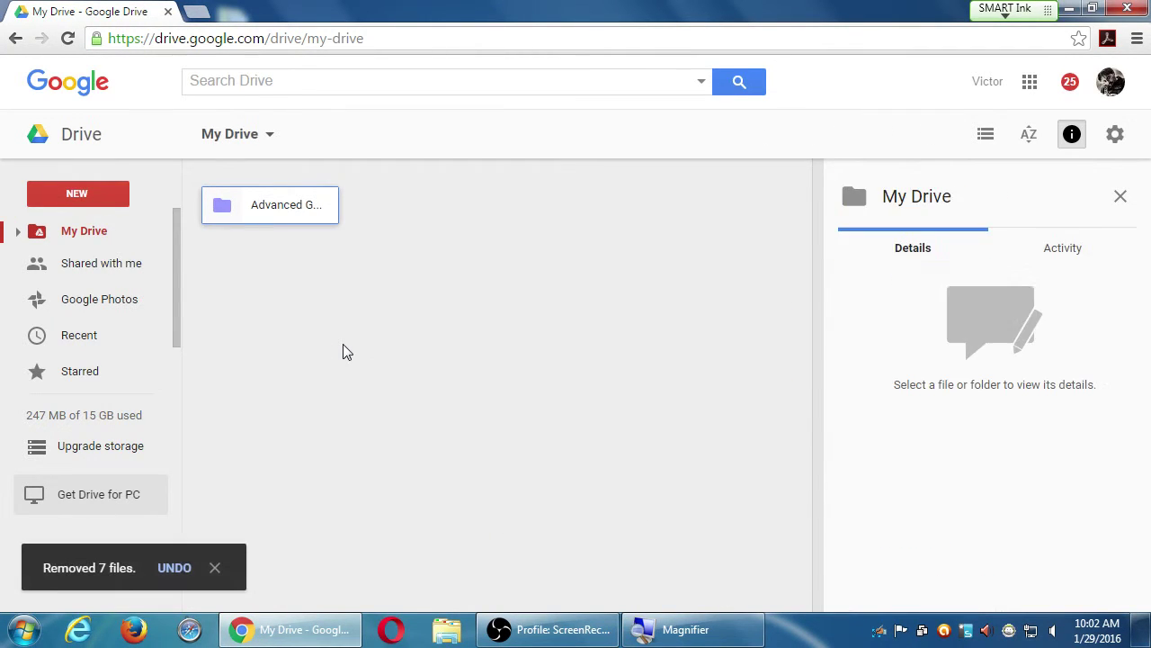
right_click(318, 219)
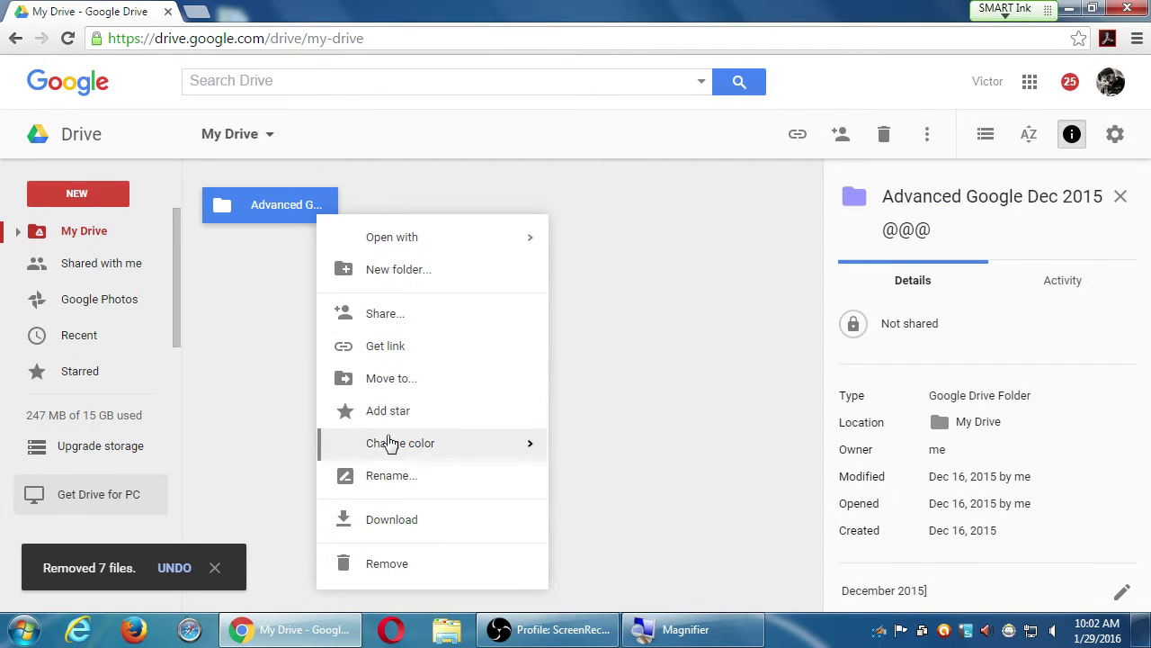
click(397, 563)
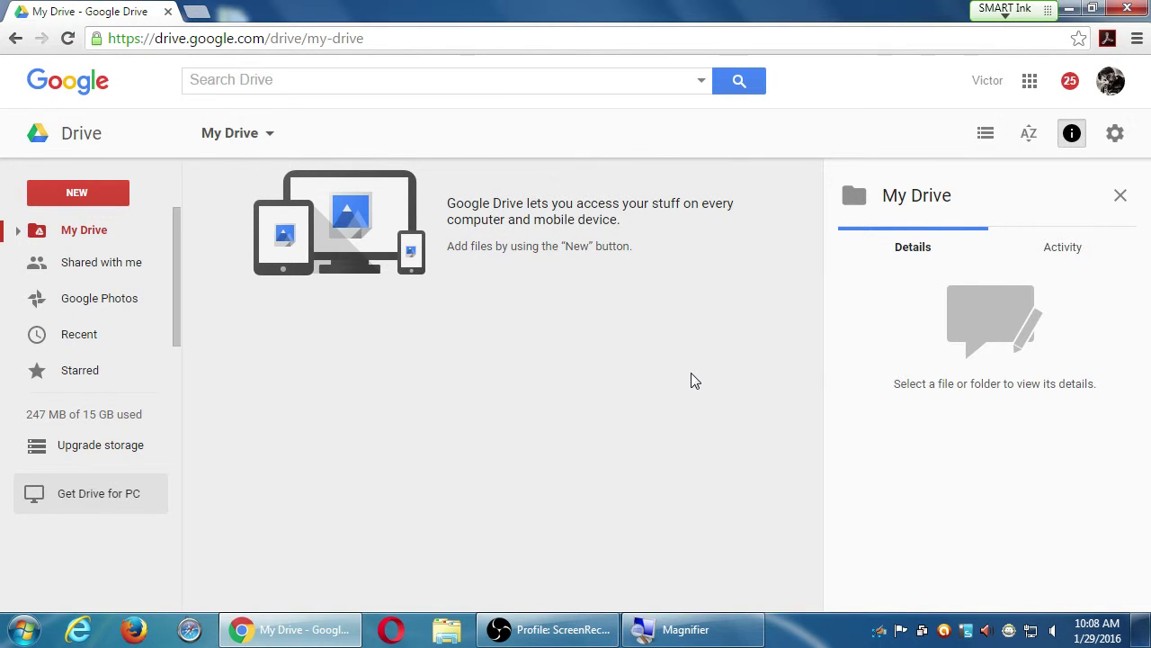
- Search the web for "VPN" in a new browser tab
key(ctrl+t)
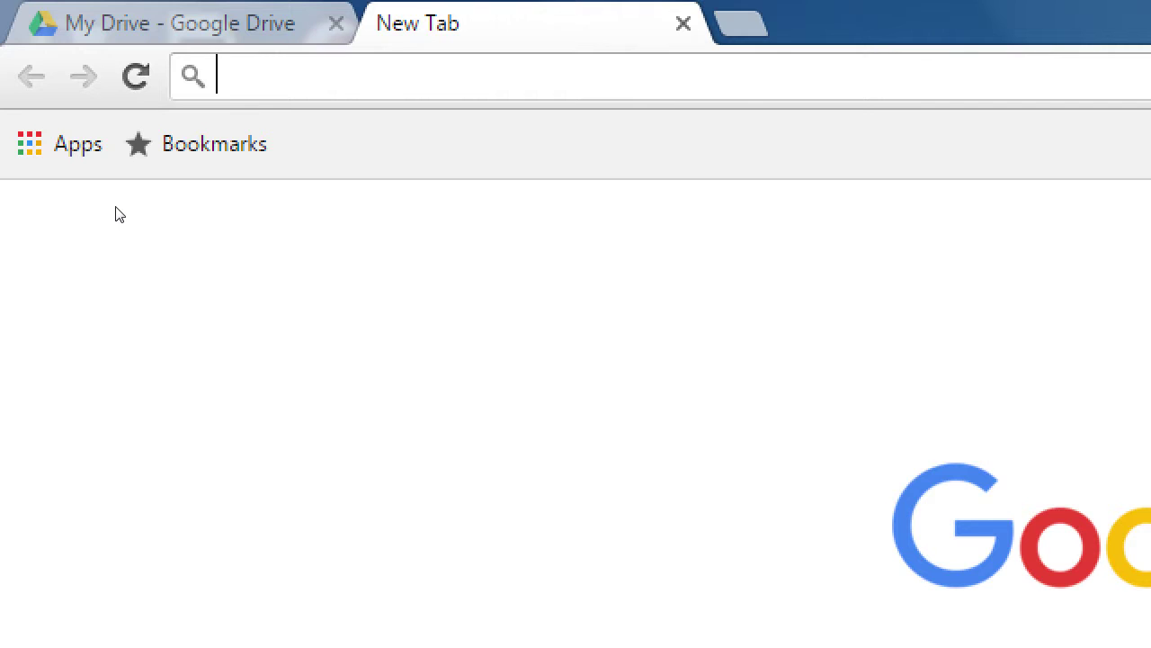
text(VPN)
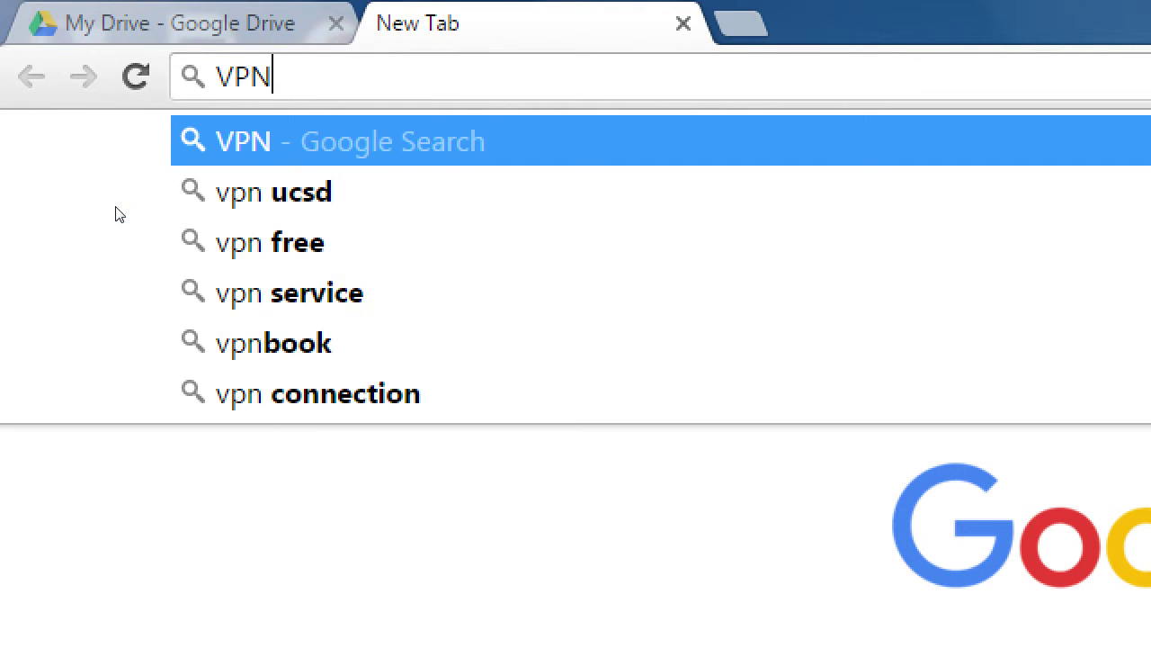
key(Return)
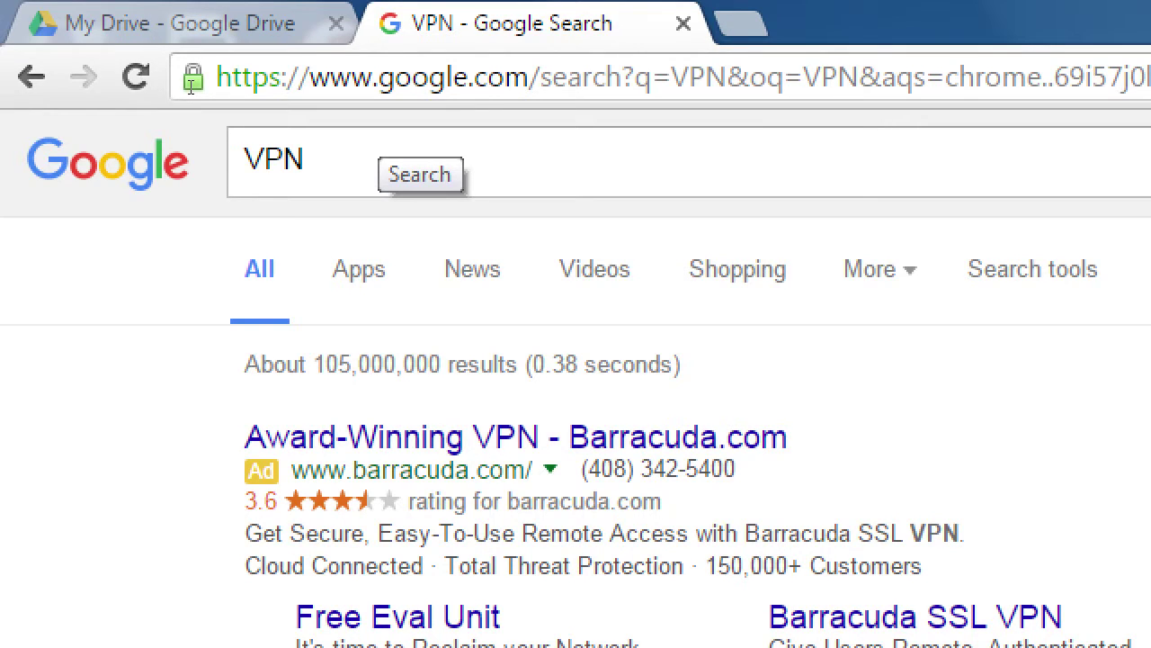
key(super+minus)
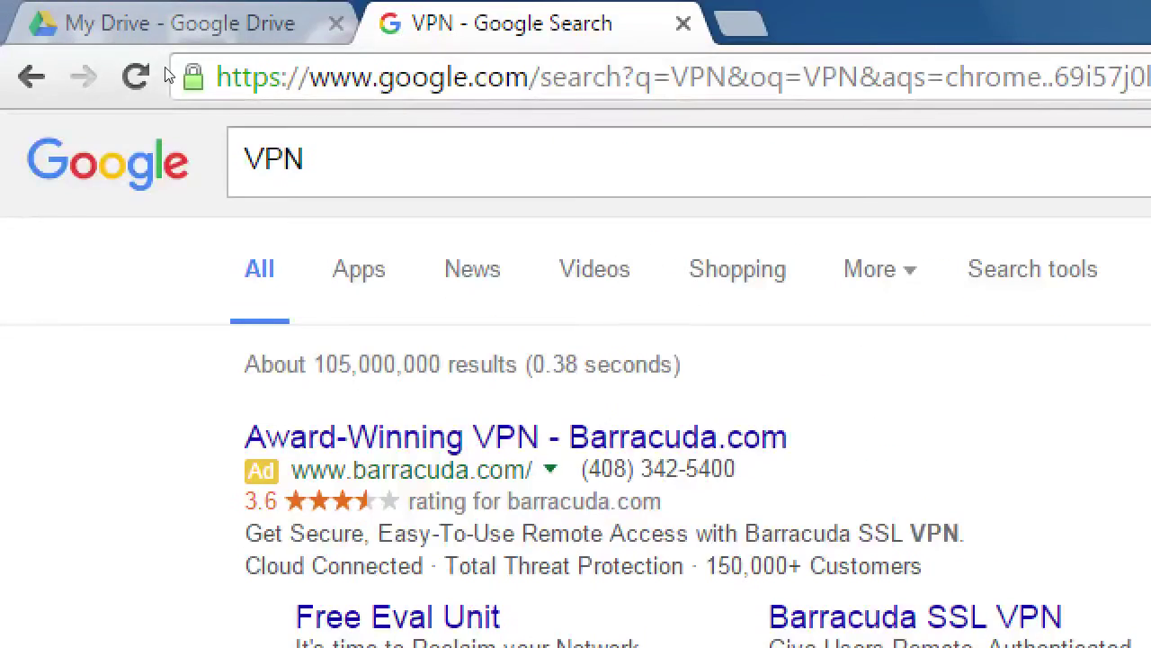
- Open the surfeasy.com website in the current tab and restore the screen magnification to full view
click(171, 50)
text(s)
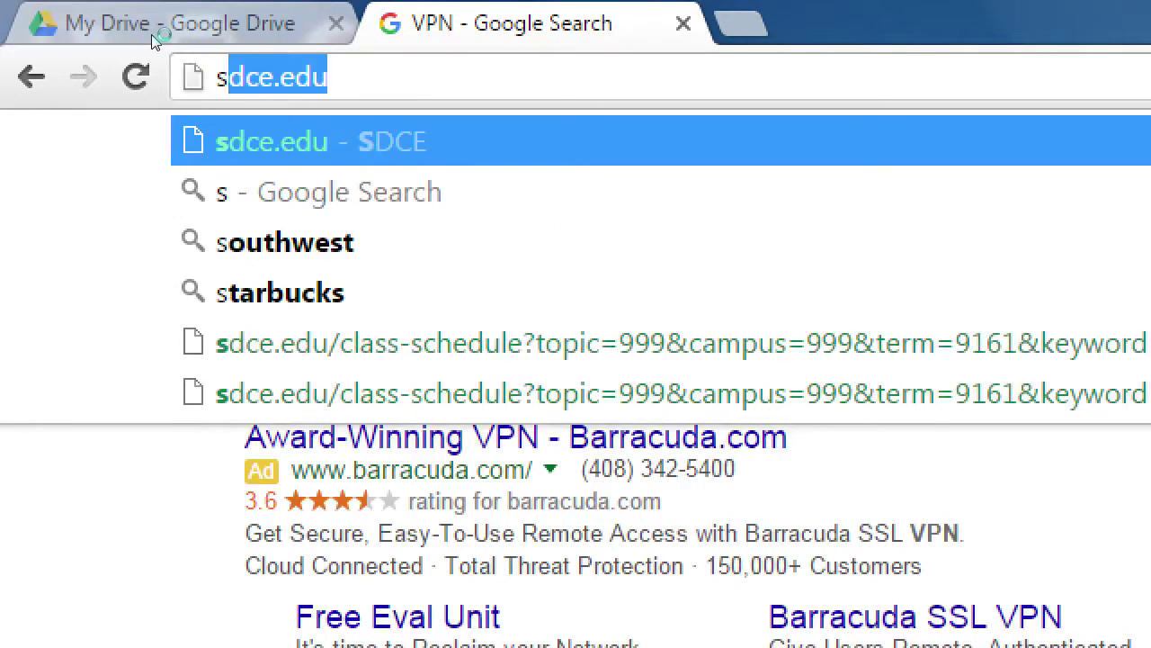
text(urfeasy.com)
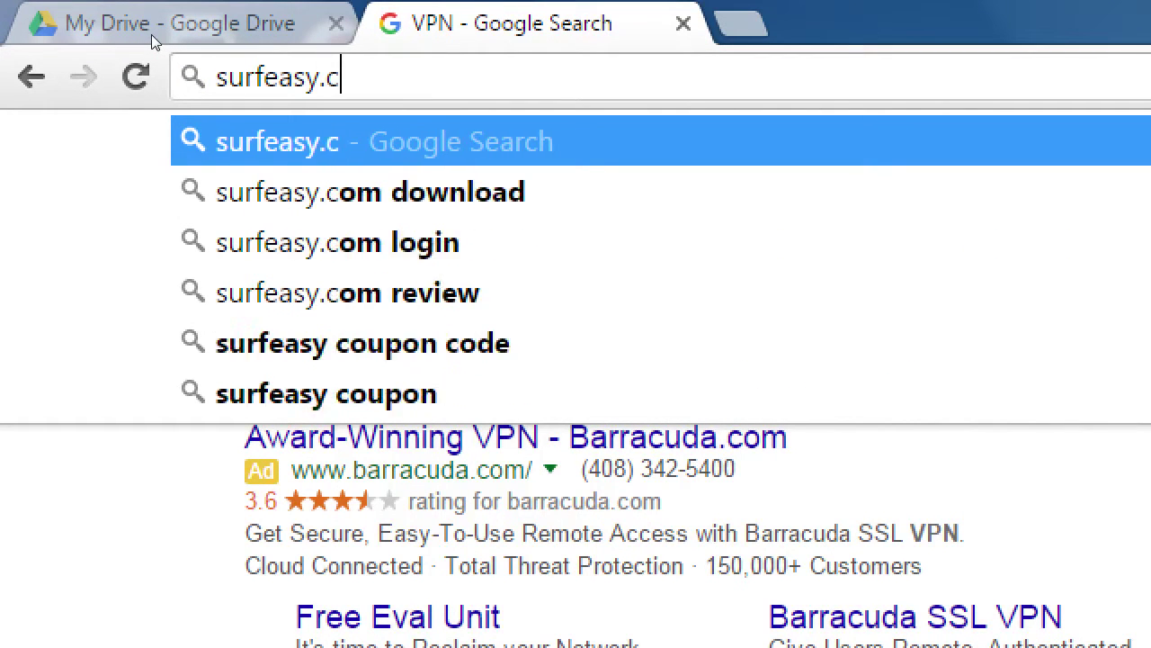
key(Return)
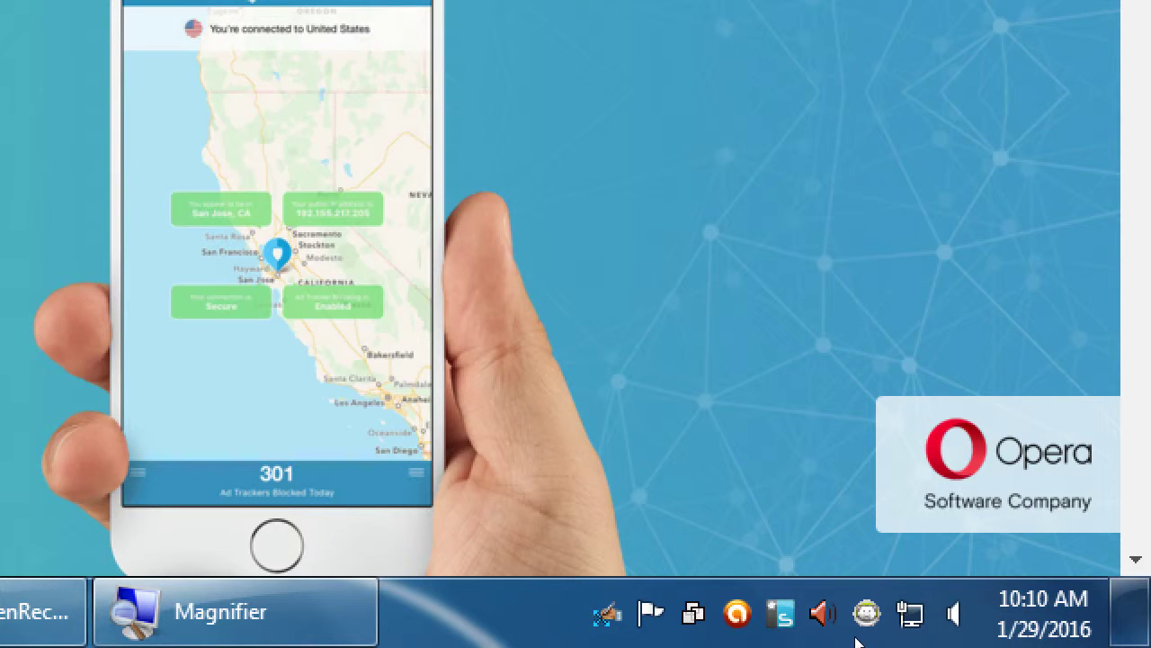
key(super+minus)
key(super+minus)
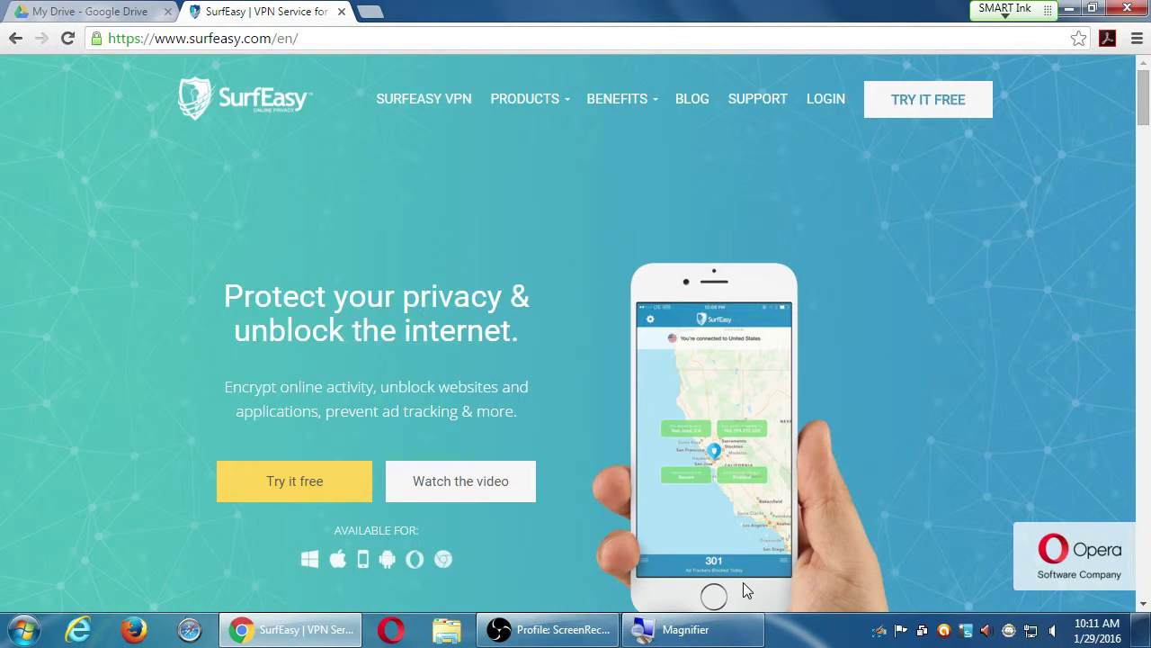
- Examine the SurfEasy home page sections on safe surfing, server regions, Opera ownership and ad tracker removal
scroll(743, 269, down, 5)
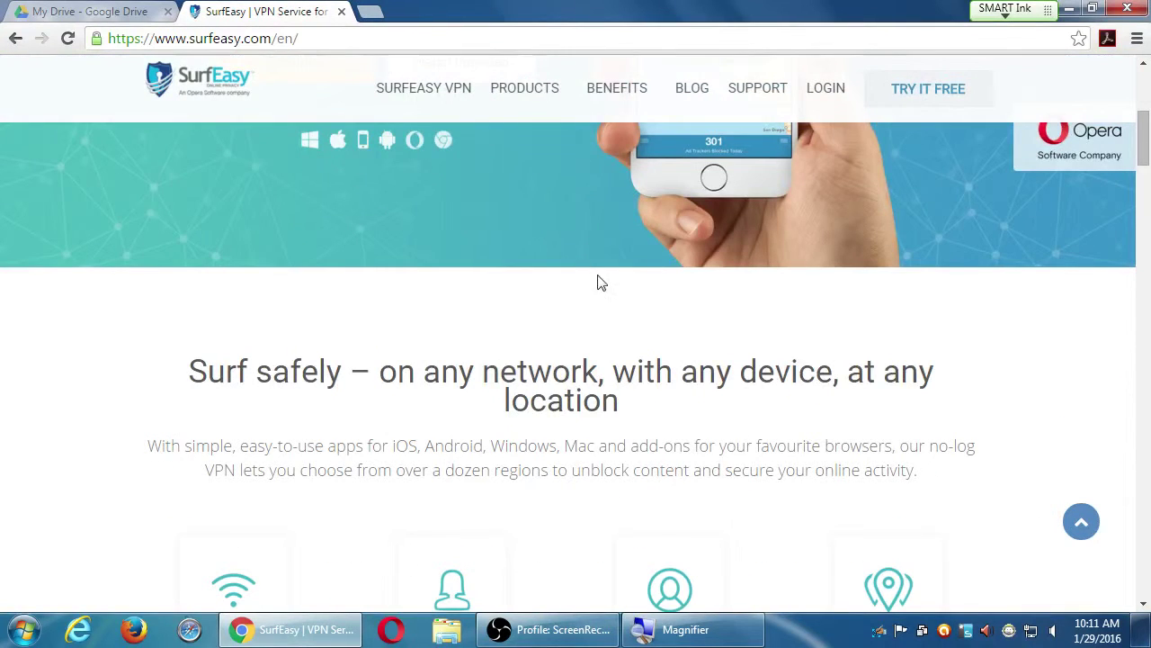
scroll(676, 326, down, 1)
scroll(682, 323, down, 2)
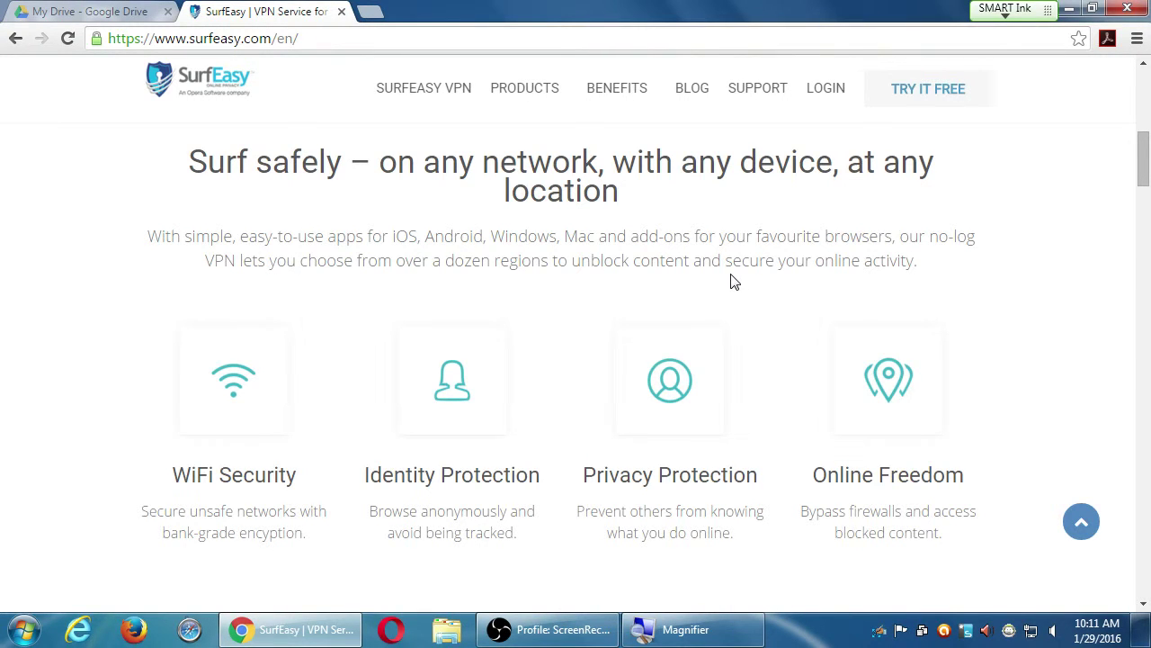
scroll(729, 281, down, 7)
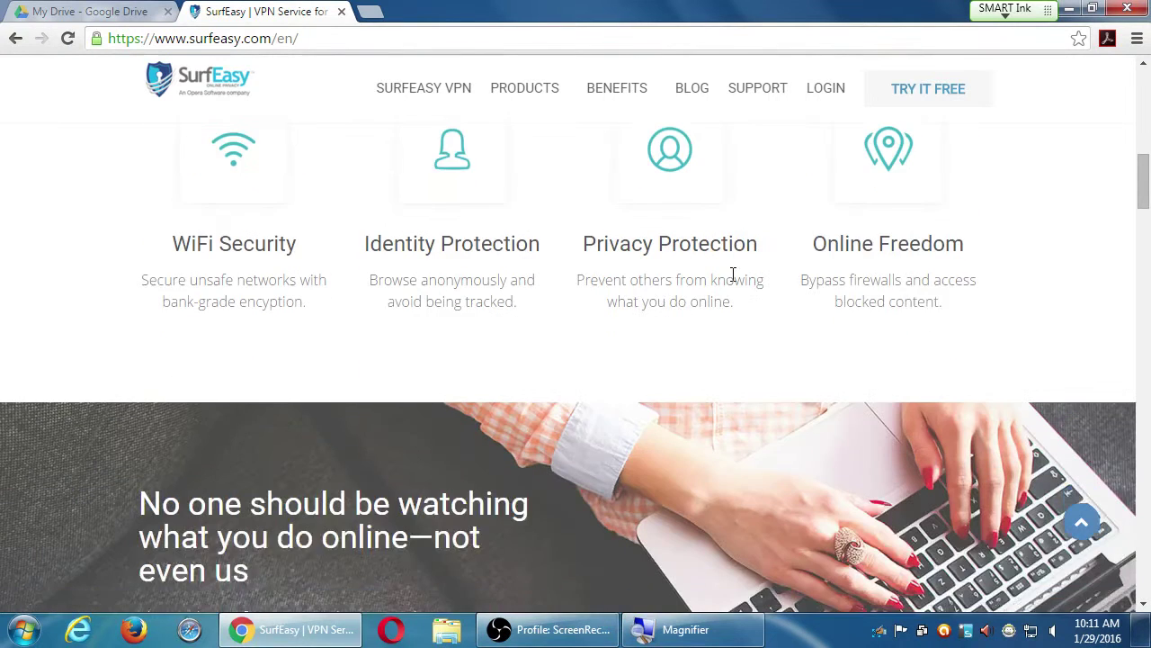
scroll(716, 277, down, 3)
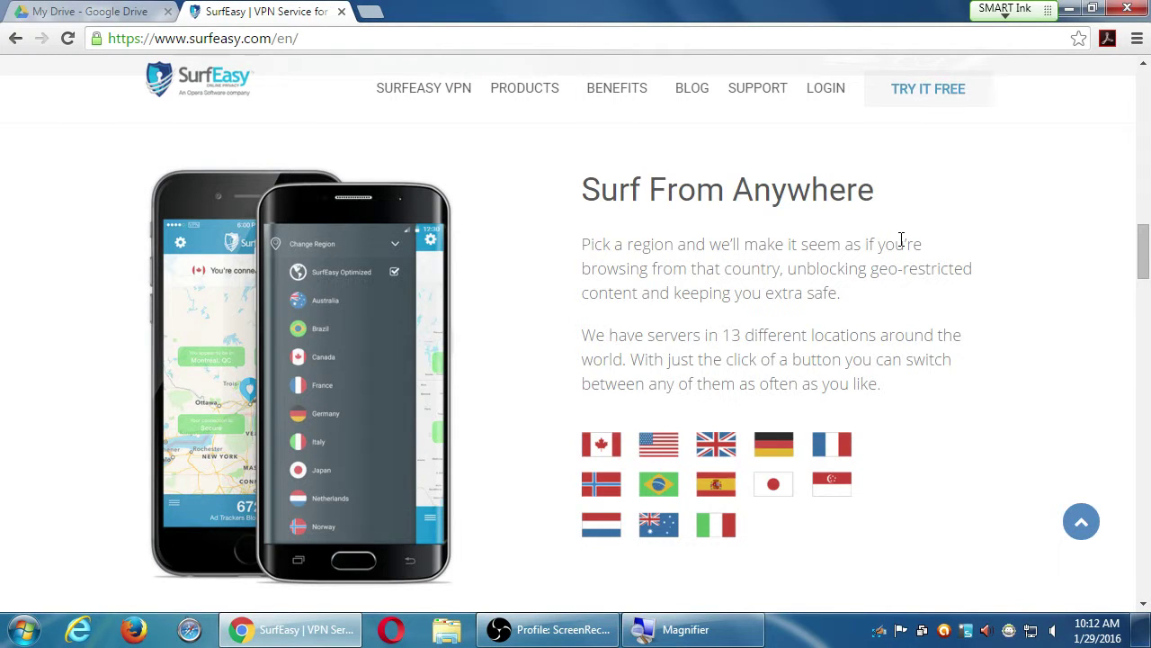
scroll(901, 241, down, 6)
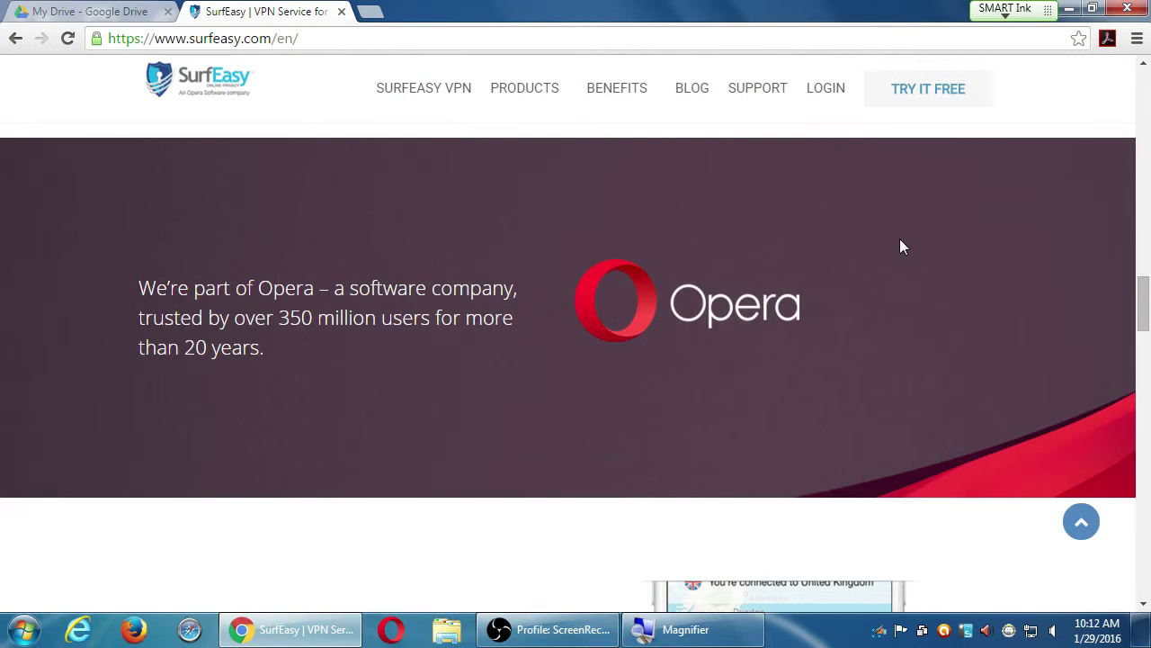
scroll(903, 246, down, 3)
scroll(903, 246, down, 1)
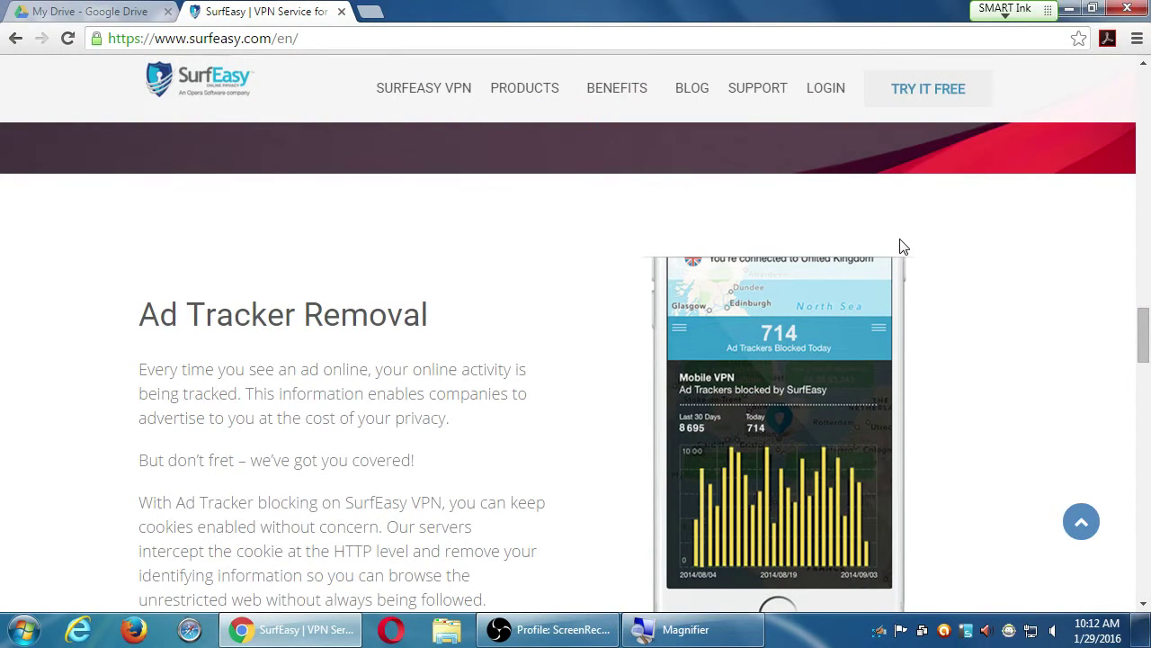
scroll(903, 246, down, 1)
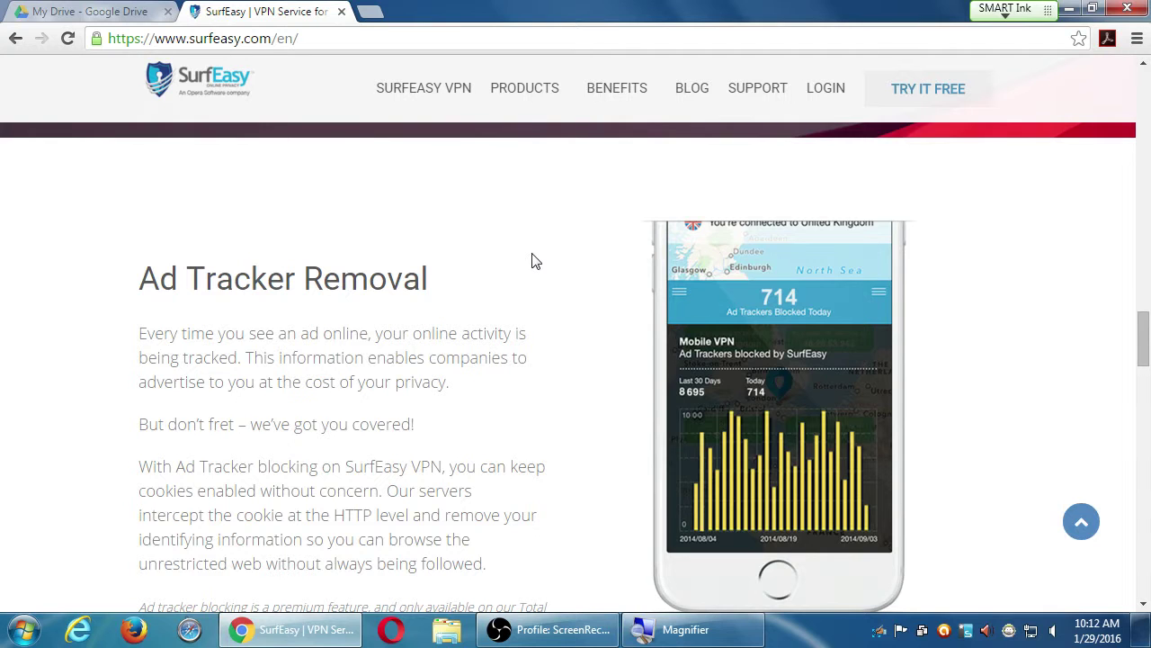
scroll(532, 261, down, 1)
scroll(531, 261, down, 6)
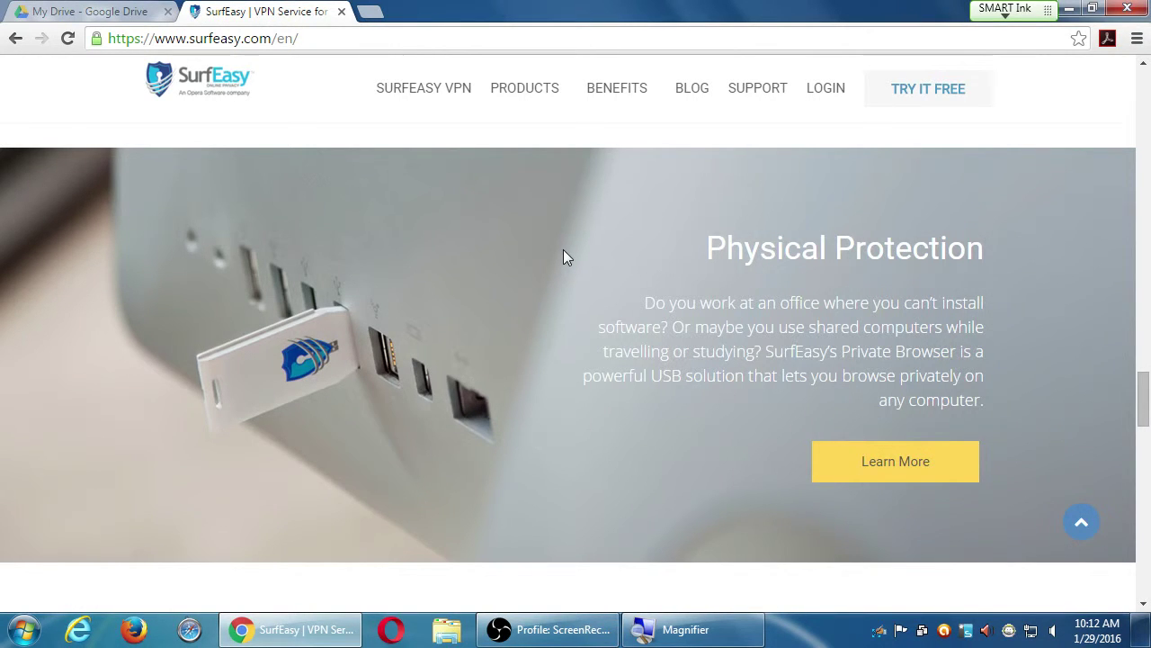
- Examine the rest of the SurfEasy home page, covering supported devices, platform versions, the ad blocker and the footer
scroll(564, 252, down, 4)
scroll(564, 257, down, 1)
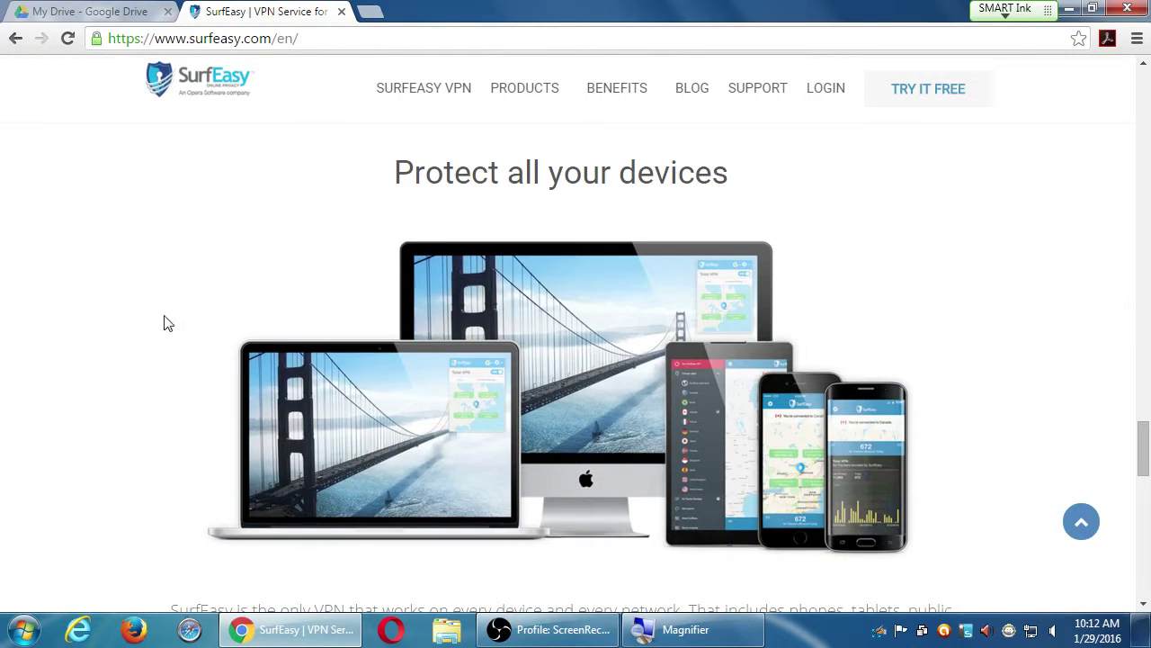
scroll(130, 324, up, 1)
scroll(131, 323, down, 1)
mouse_move(604, 93)
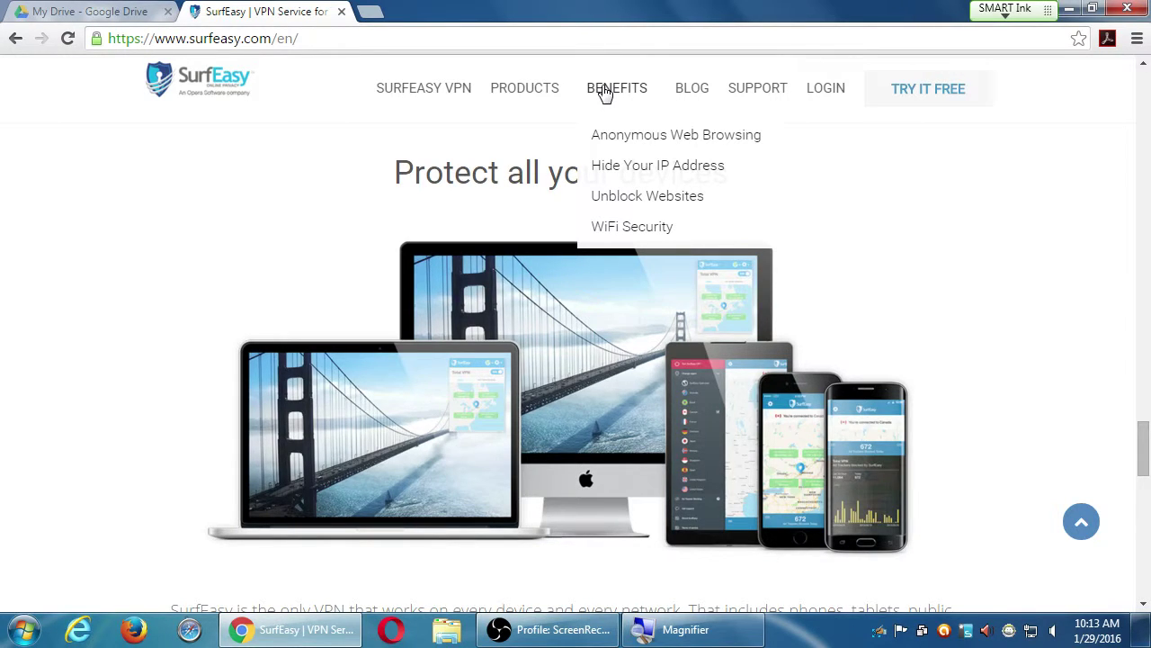
scroll(843, 239, down, 5)
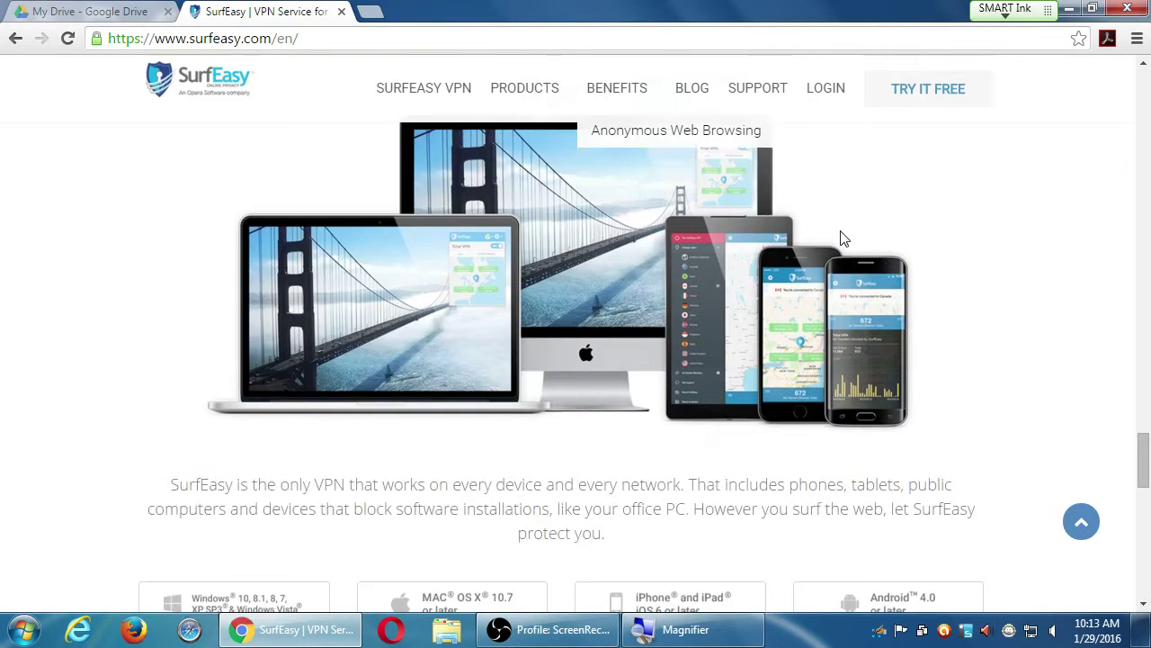
scroll(837, 234, up, 1)
scroll(239, 547, down, 4)
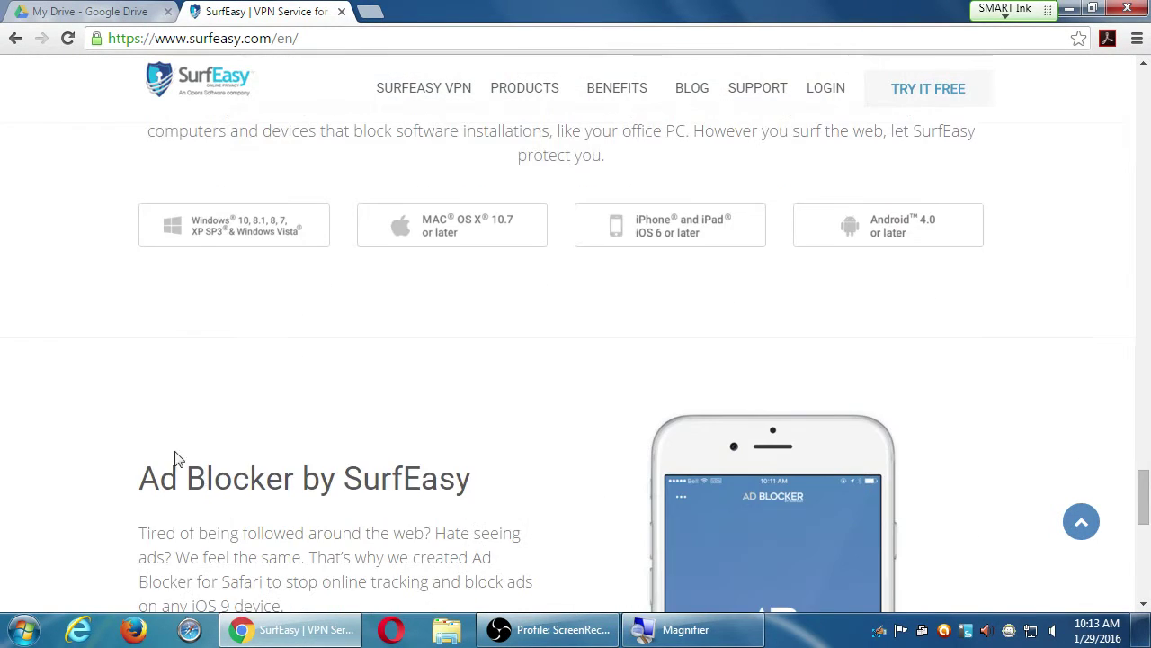
scroll(128, 392, down, 5)
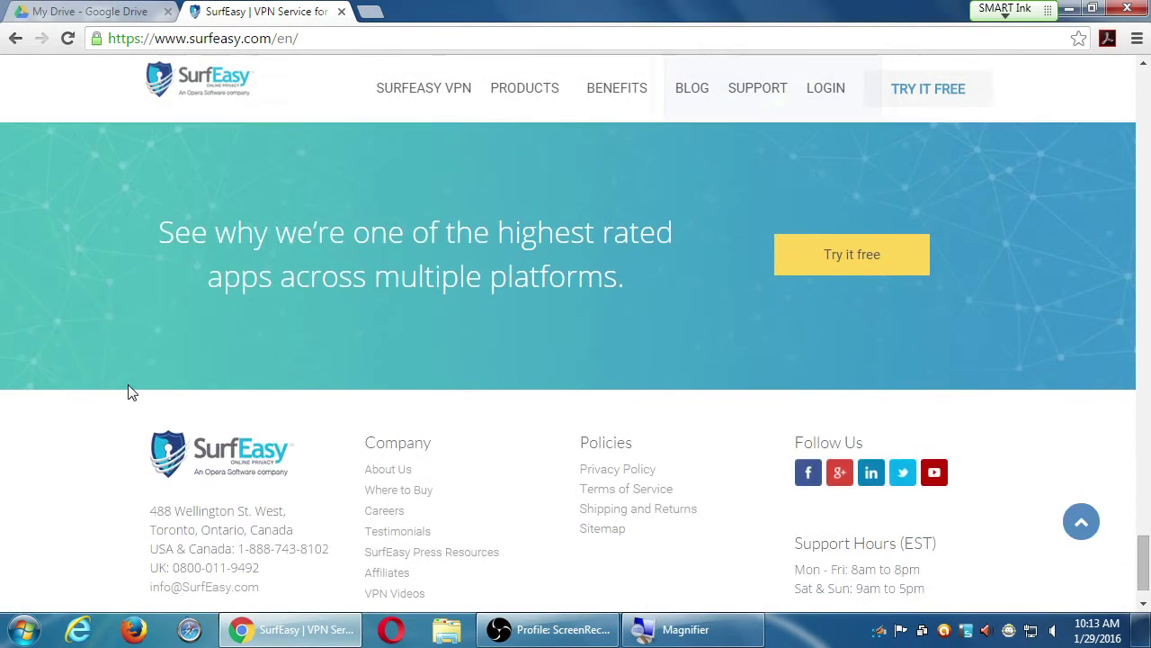
scroll(128, 392, down, 1)
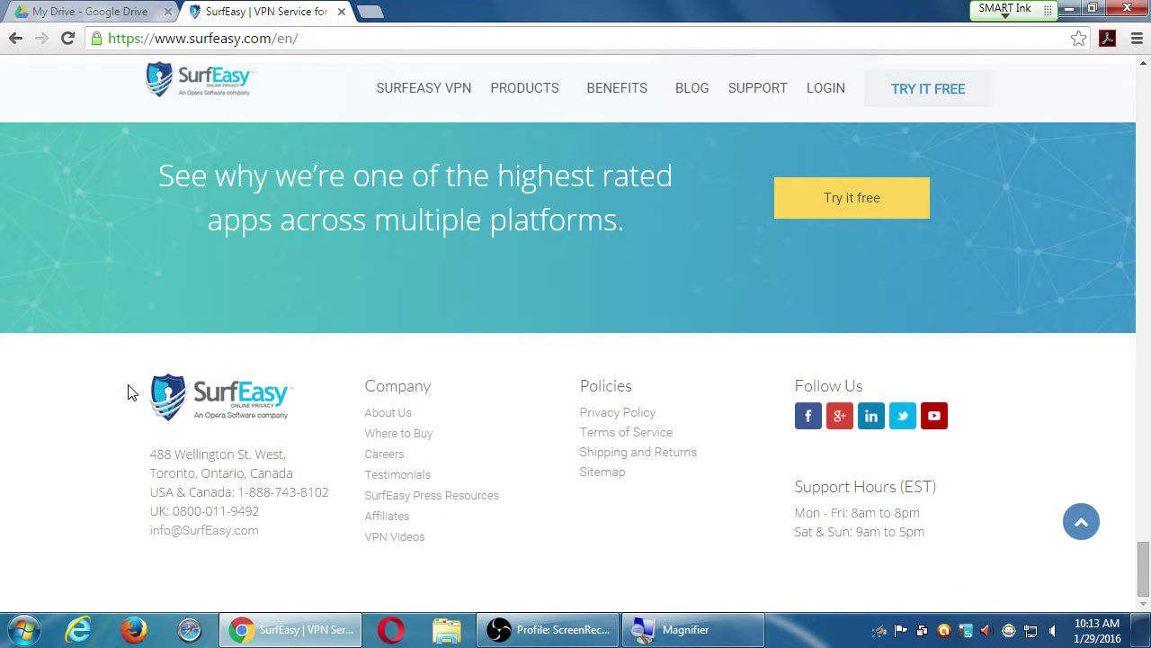
- Review the "Surf From Anywhere" section and its server countries on the SurfEasy home page again
key(Home)
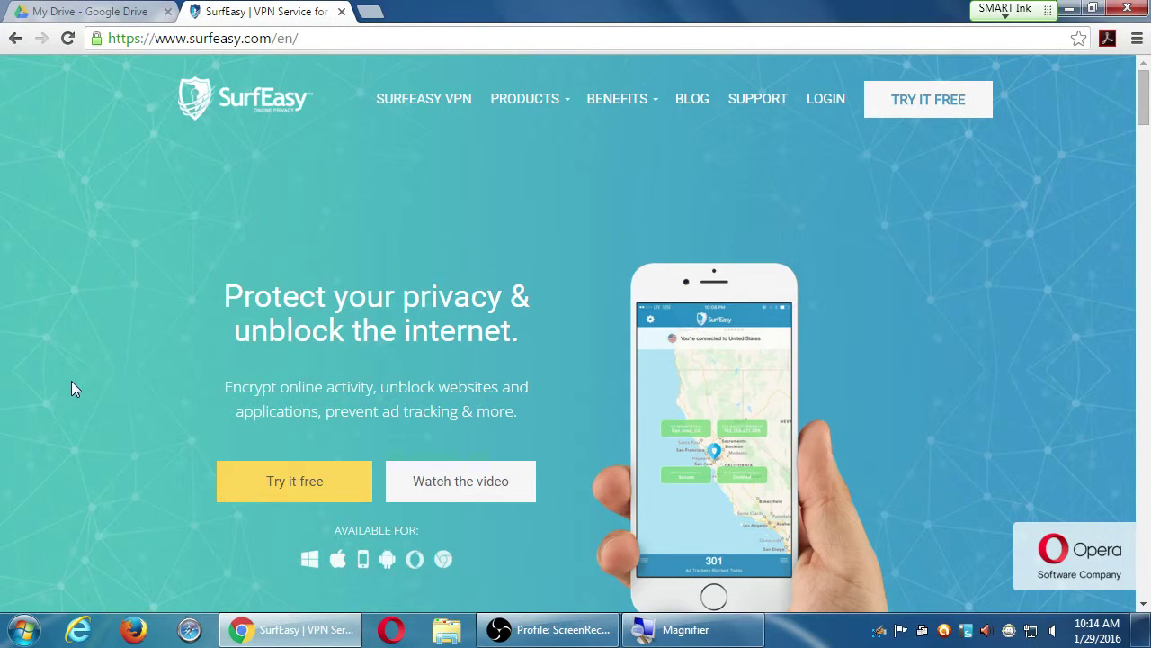
scroll(170, 445, down, 6)
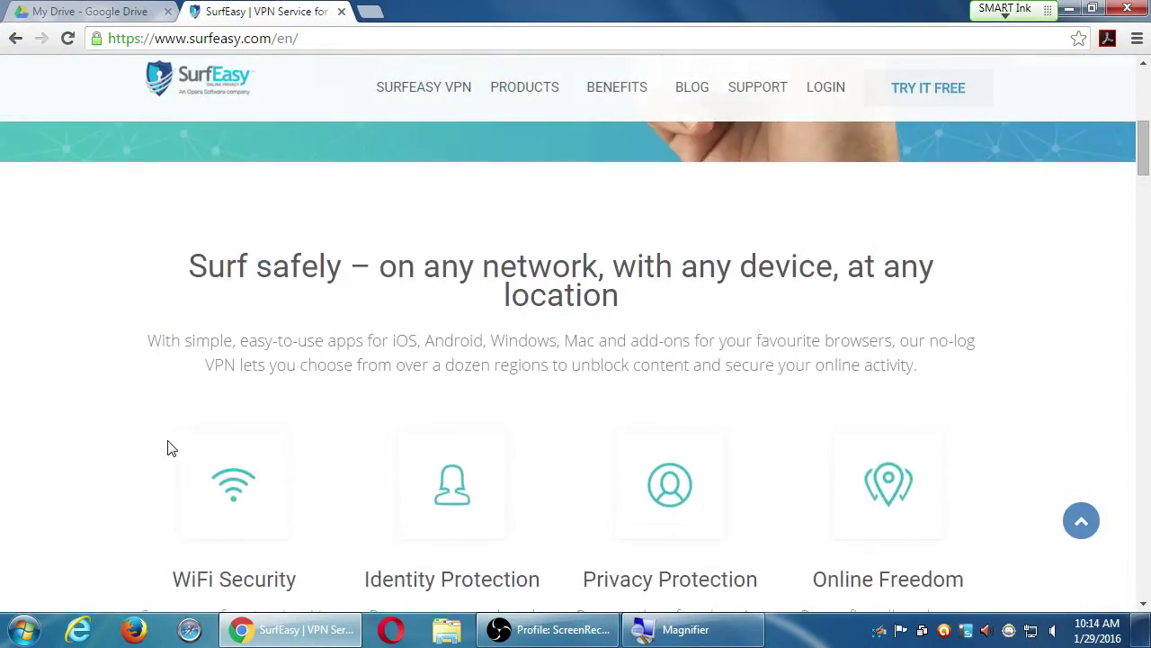
scroll(171, 447, down, 10)
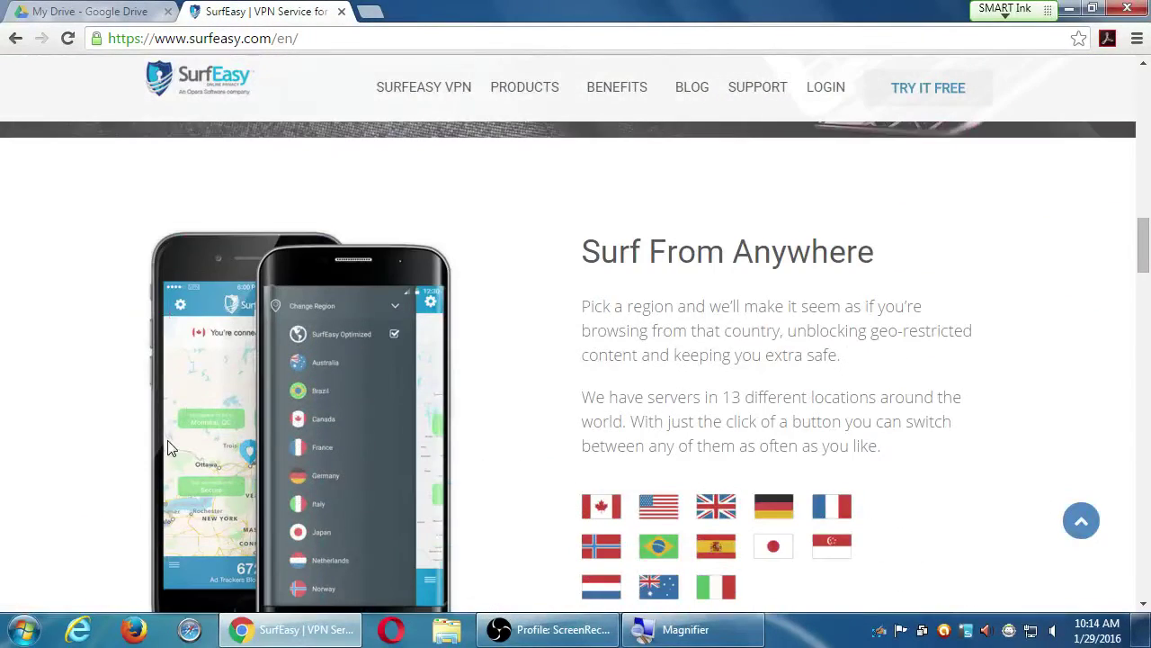
scroll(171, 447, down, 1)
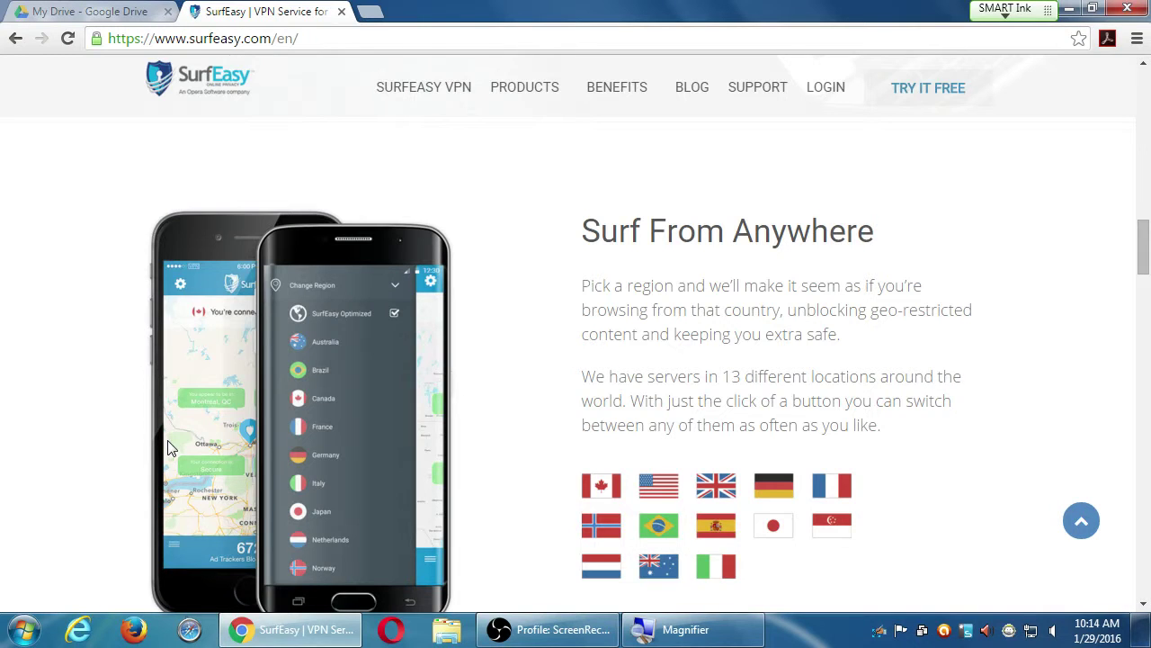
scroll(171, 448, down, 1)
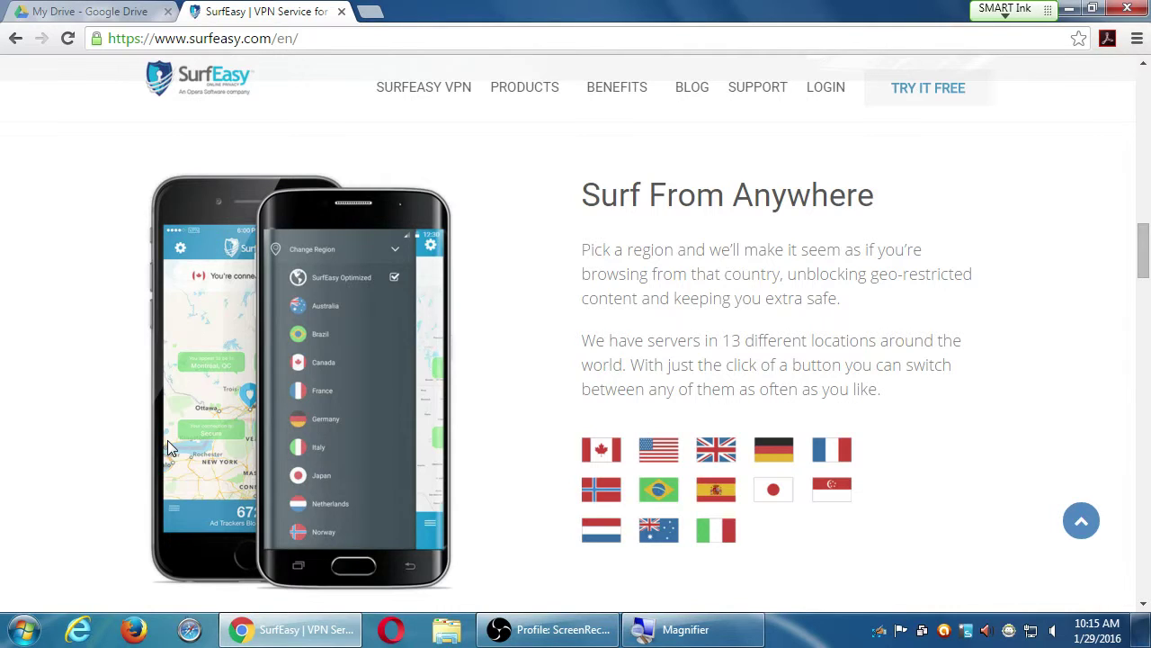
scroll(168, 443, up, 8)
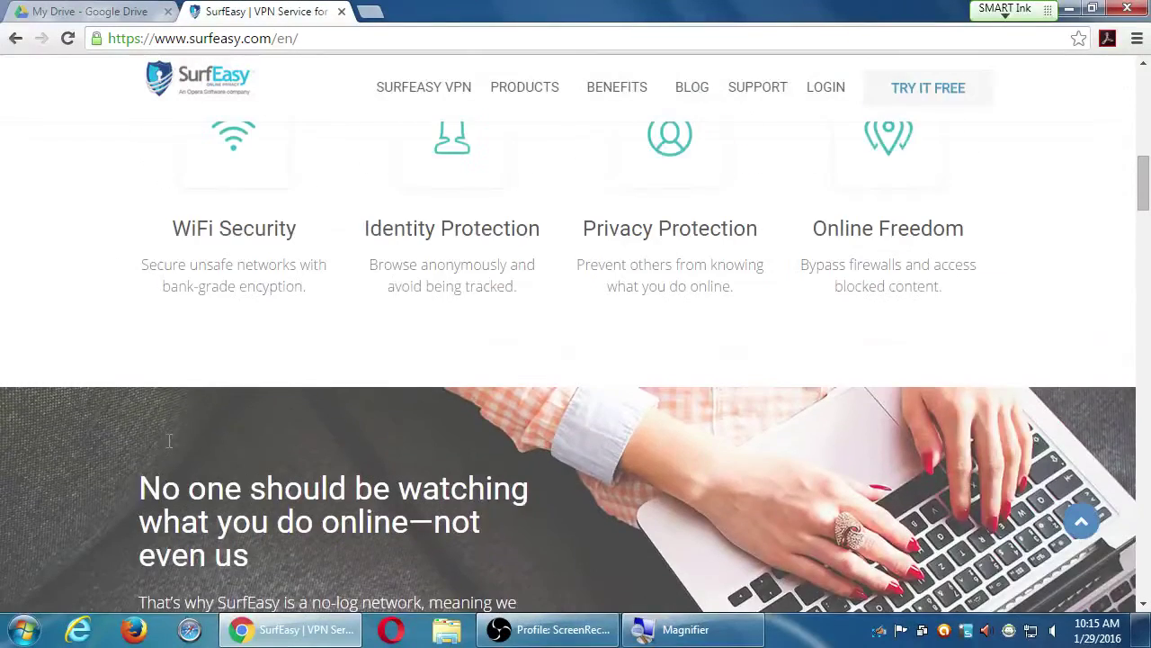
scroll(169, 441, down, 1)
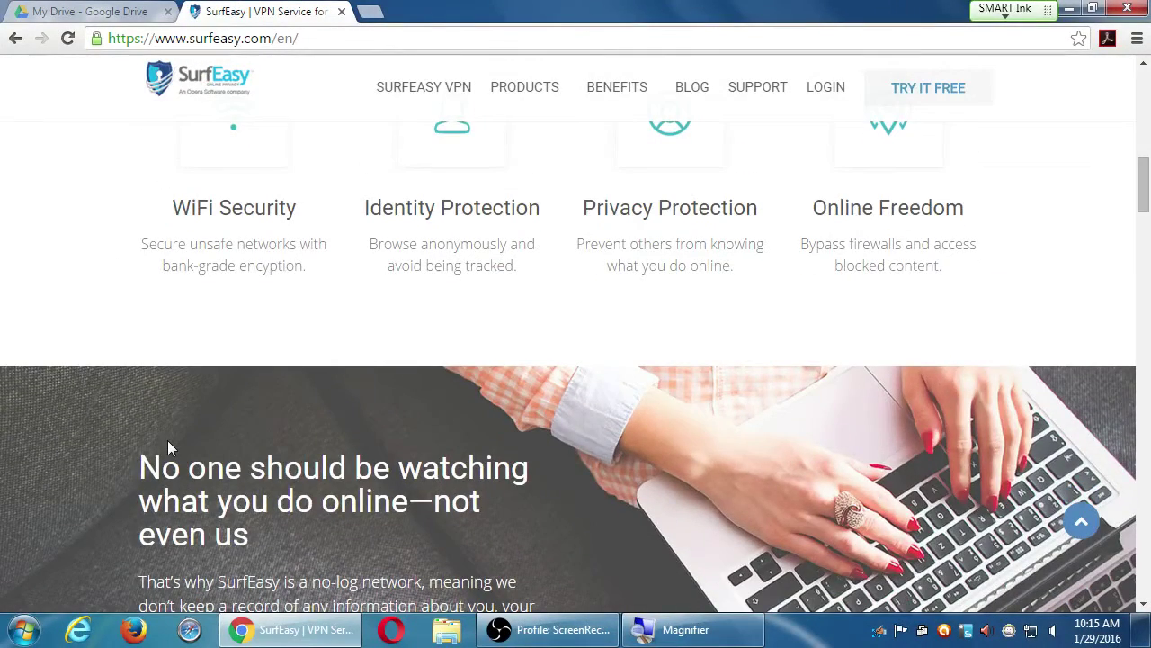
- Return to the start of the SurfEasy home page and display the list of VPN products
scroll(167, 448, up, 7)
scroll(167, 447, up, 2)
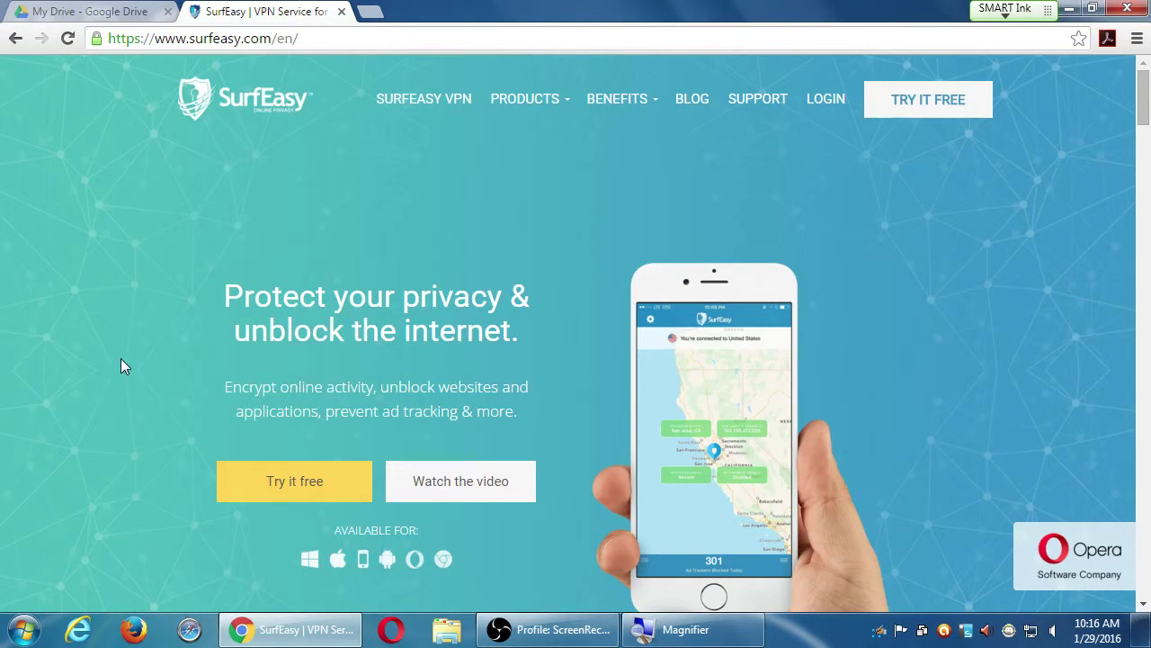
mouse_move(555, 103)
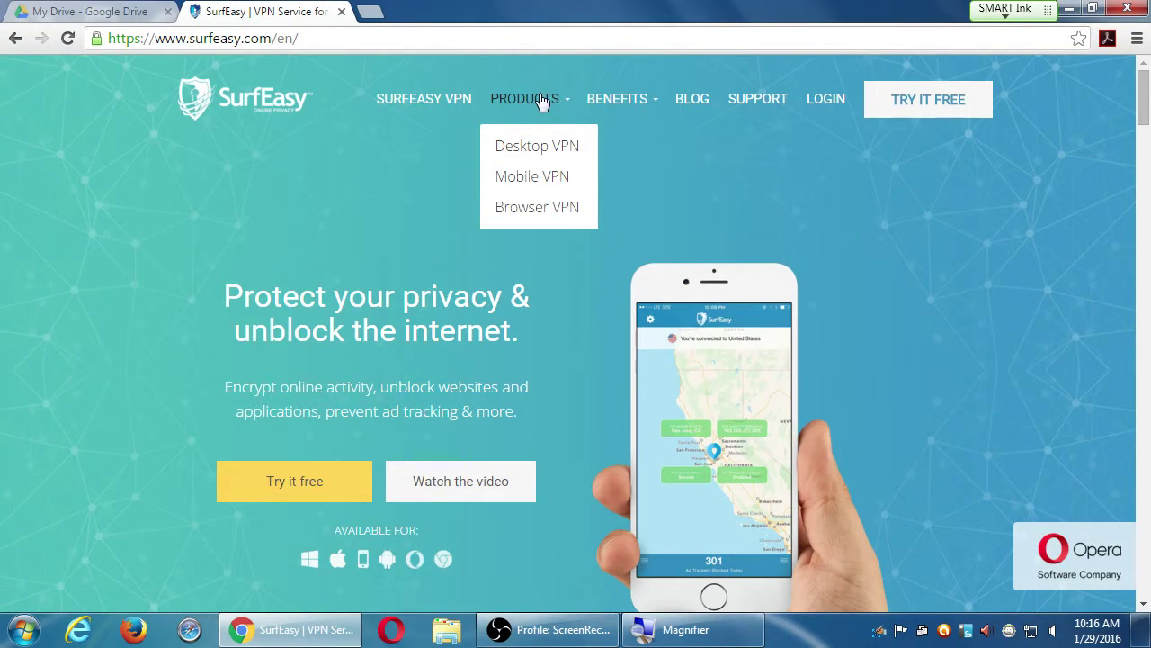
- Open the SurfEasy VPN for Windows product page and look through it down to the footer
mouse_move(553, 152)
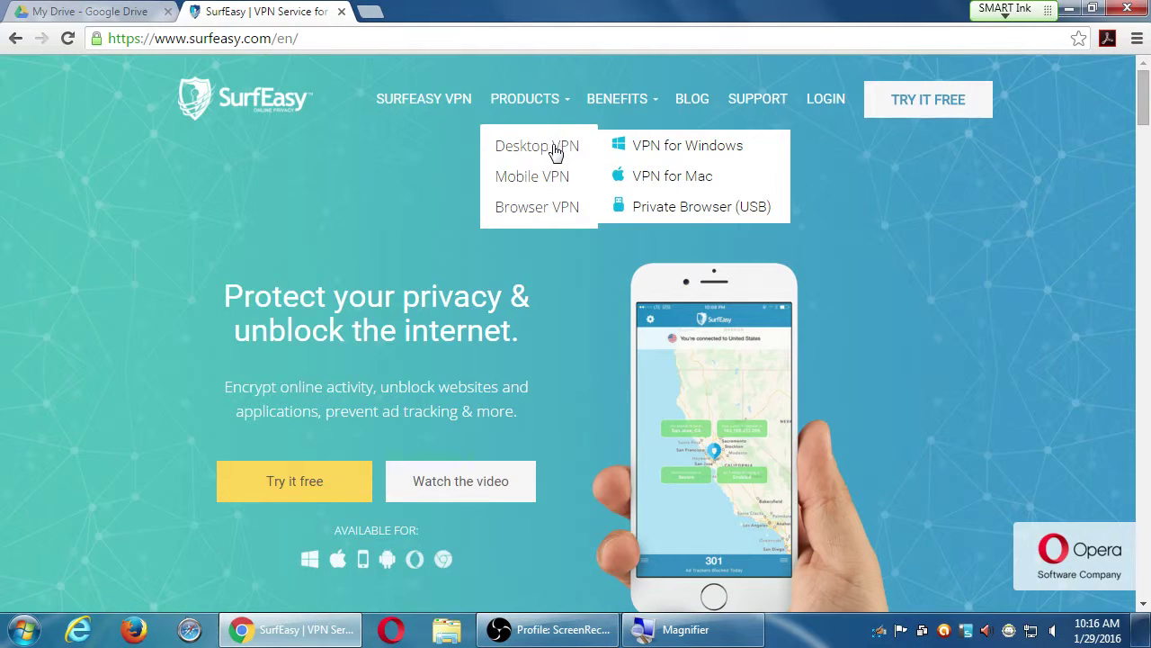
click(725, 148)
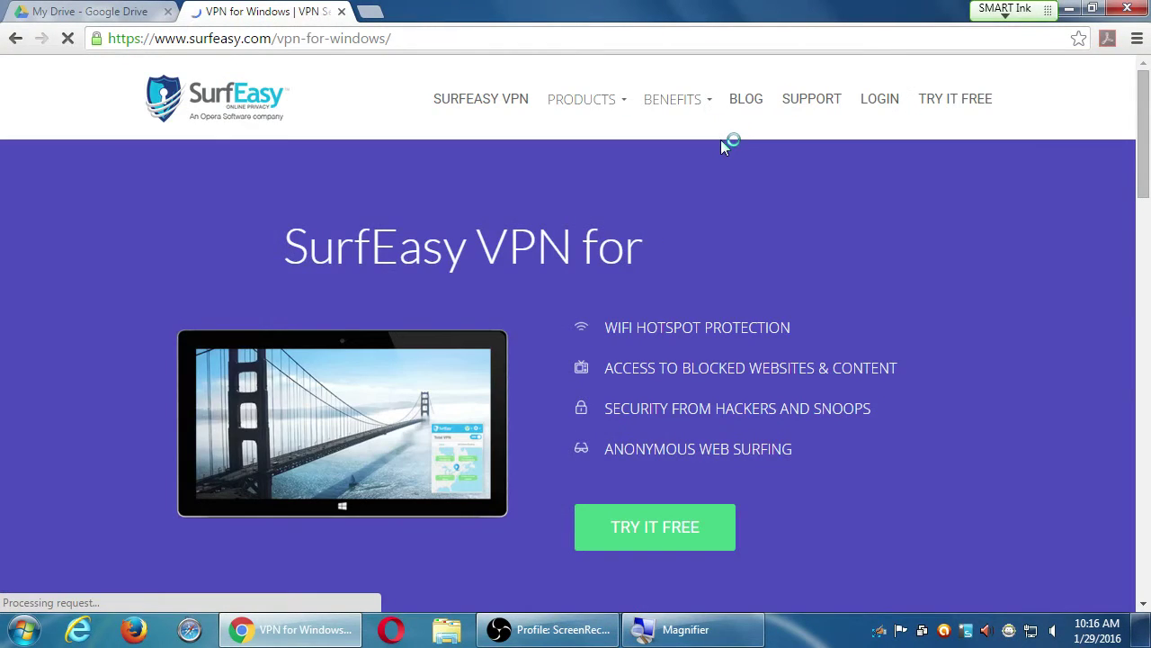
scroll(721, 142, down, 2)
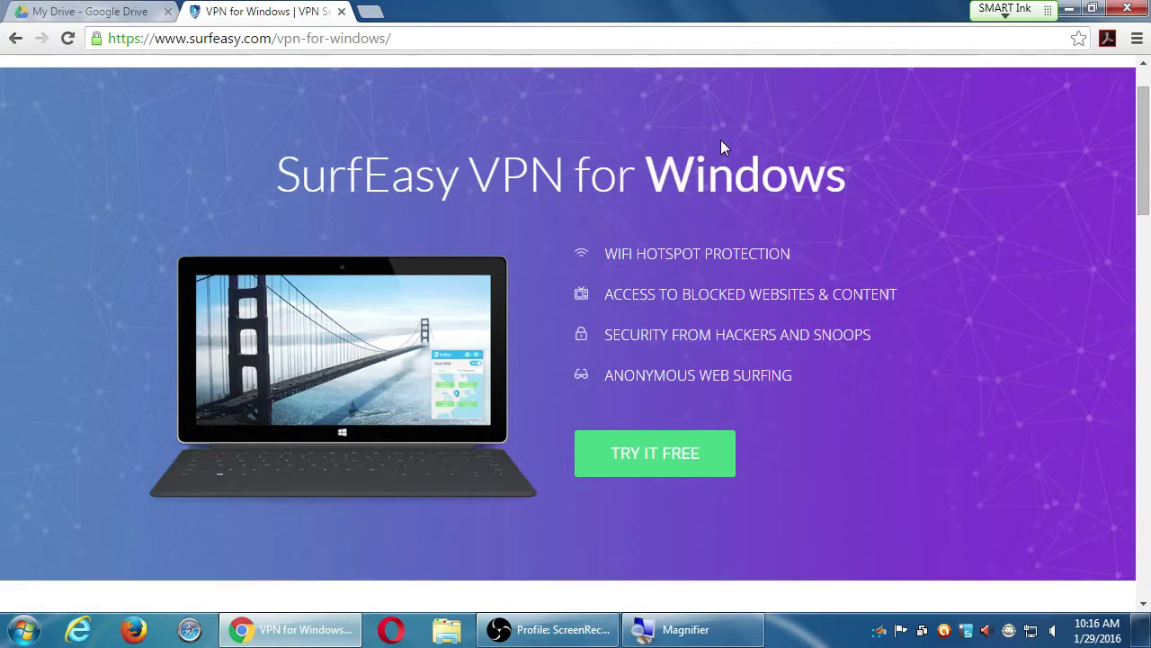
scroll(721, 141, down, 8)
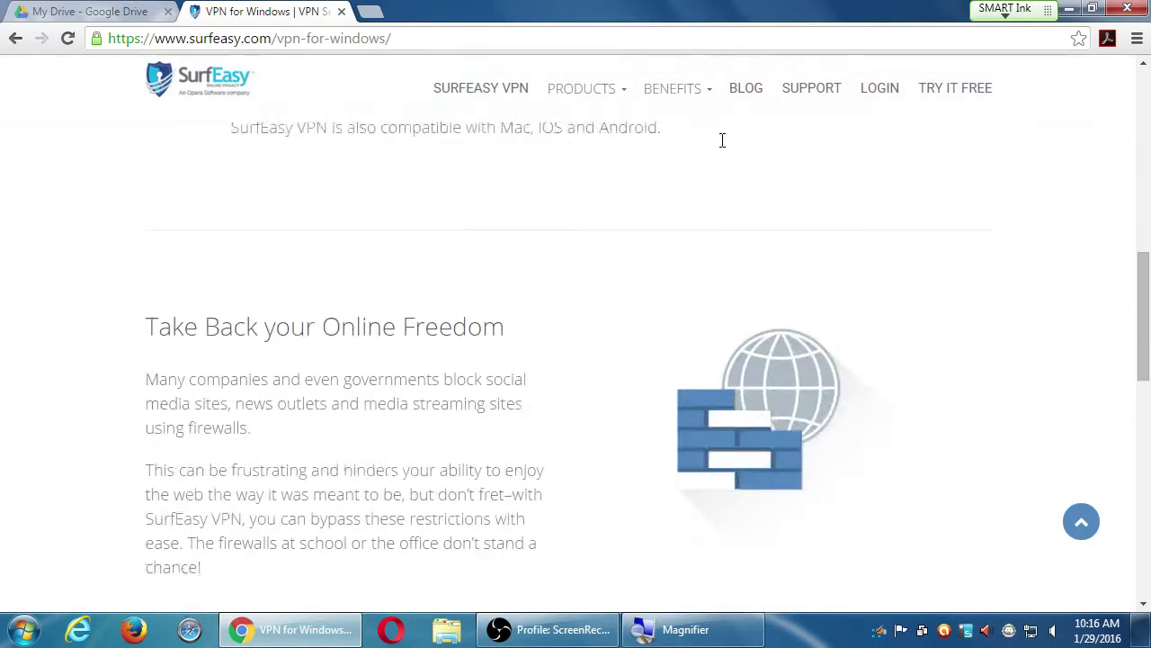
scroll(723, 147, down, 8)
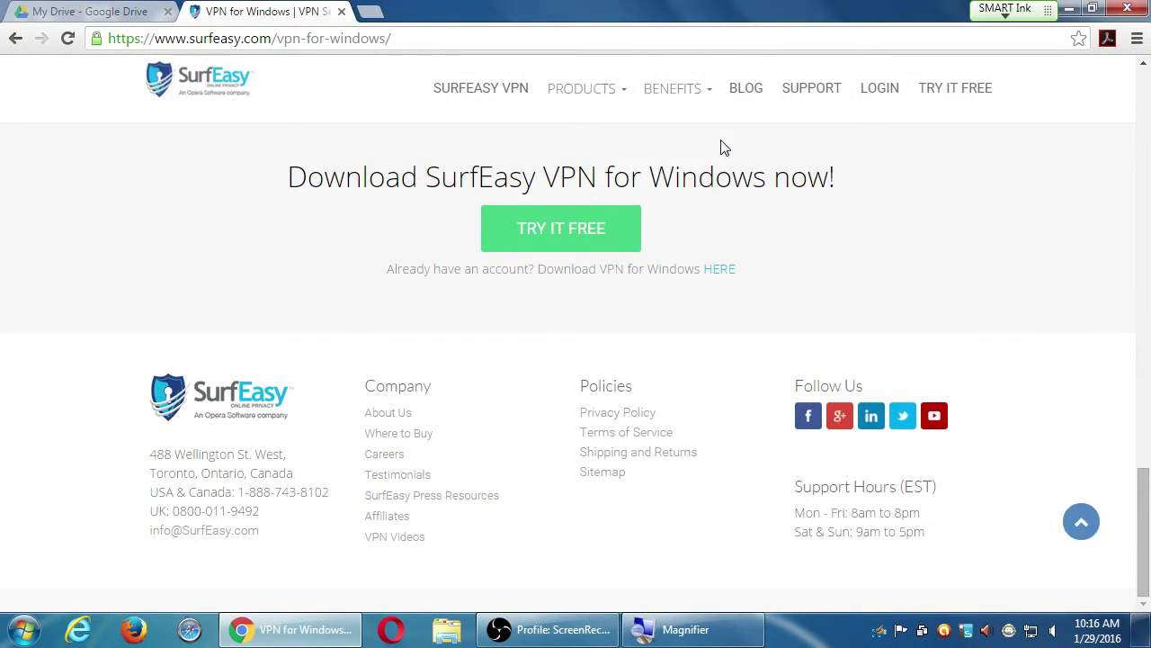
key(Home)
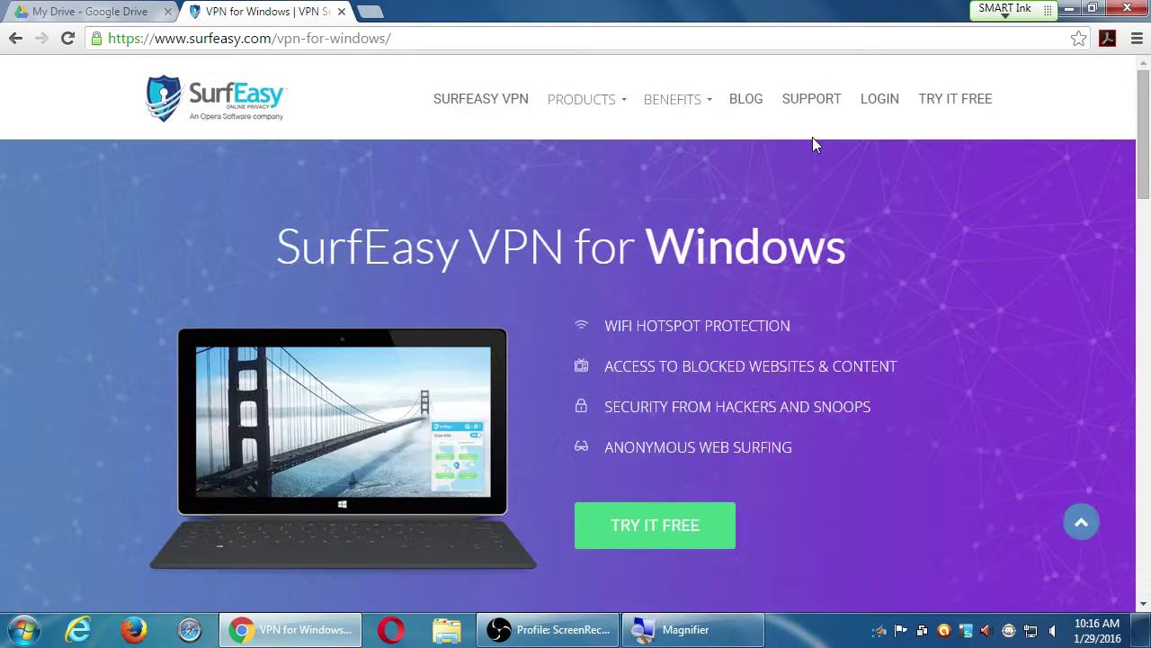
- View the site's lists of benefits and products, and return to the SurfEasy VPN home page
mouse_move(688, 108)
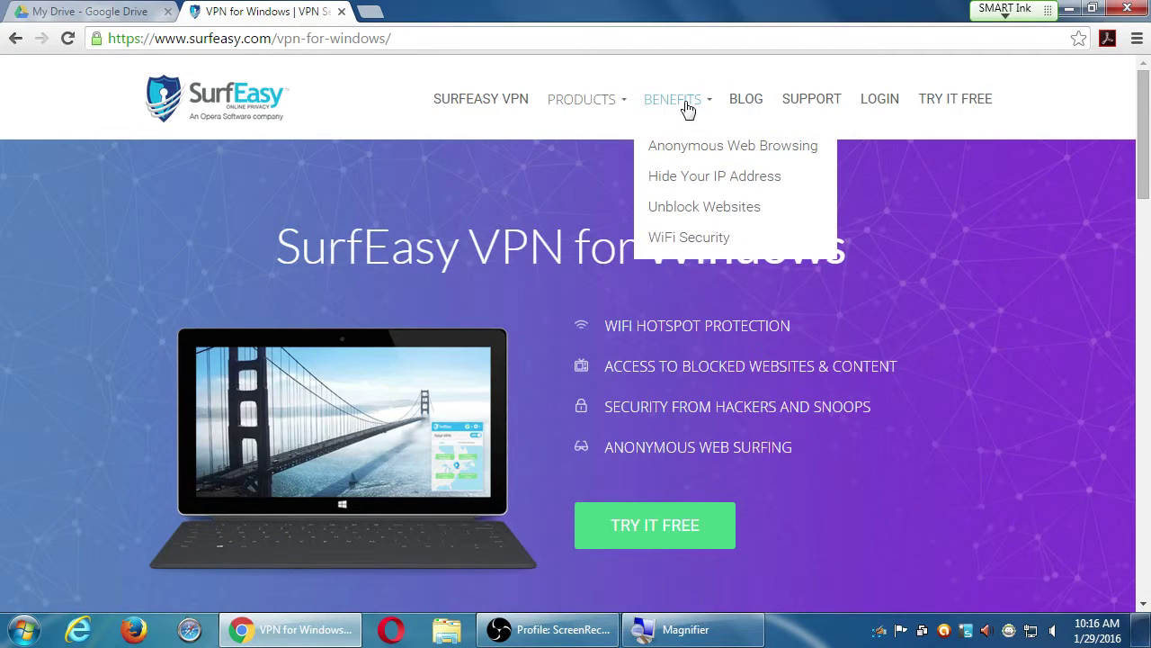
mouse_move(601, 105)
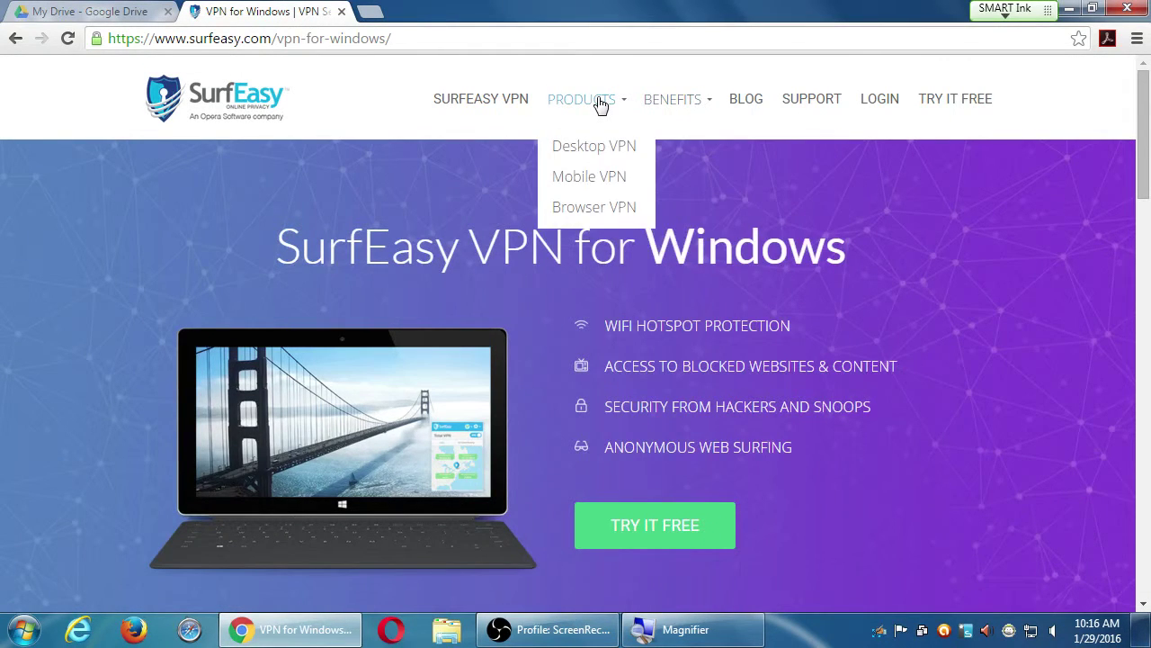
click(493, 106)
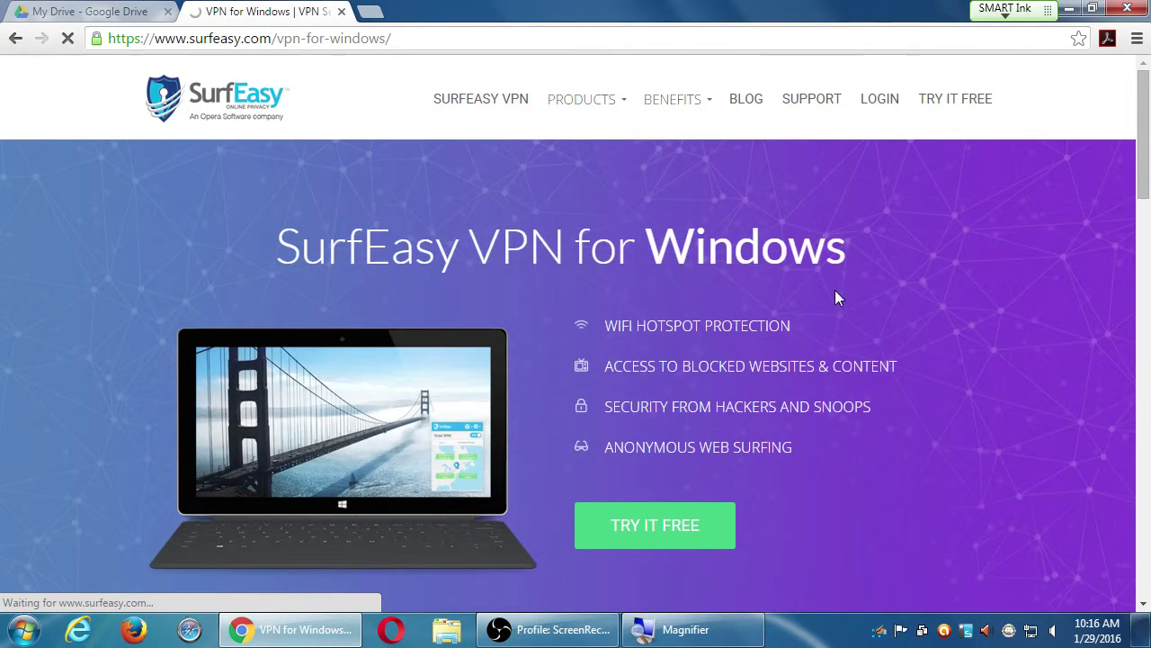
scroll(835, 290, down, 3)
scroll(834, 290, down, 2)
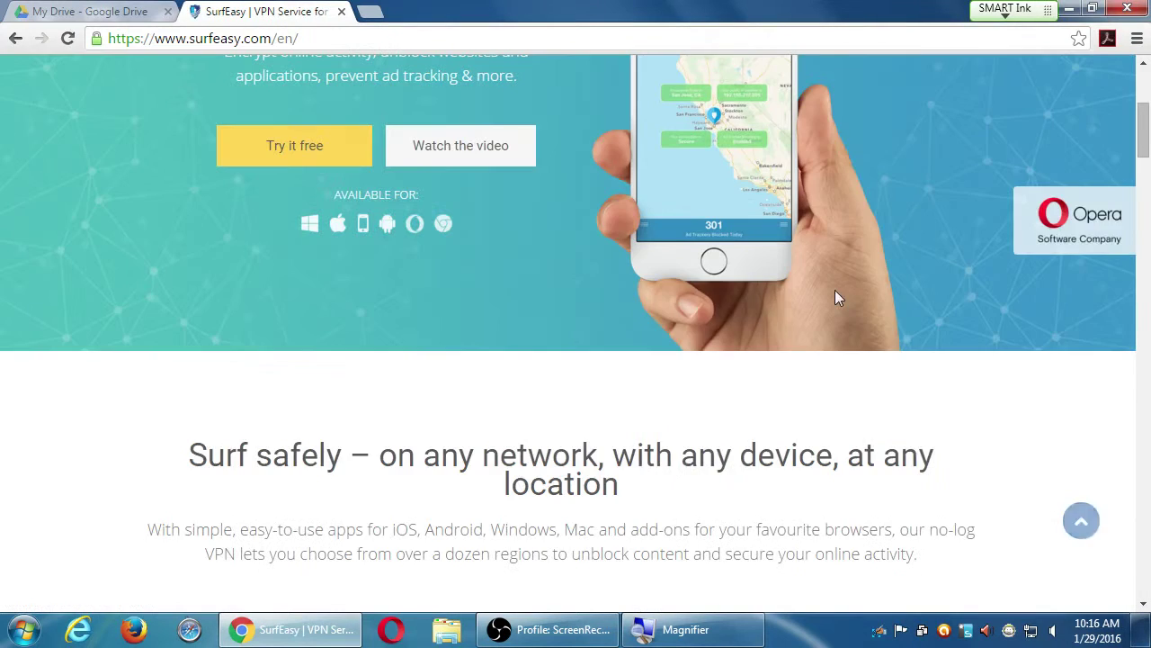
scroll(835, 289, up, 4)
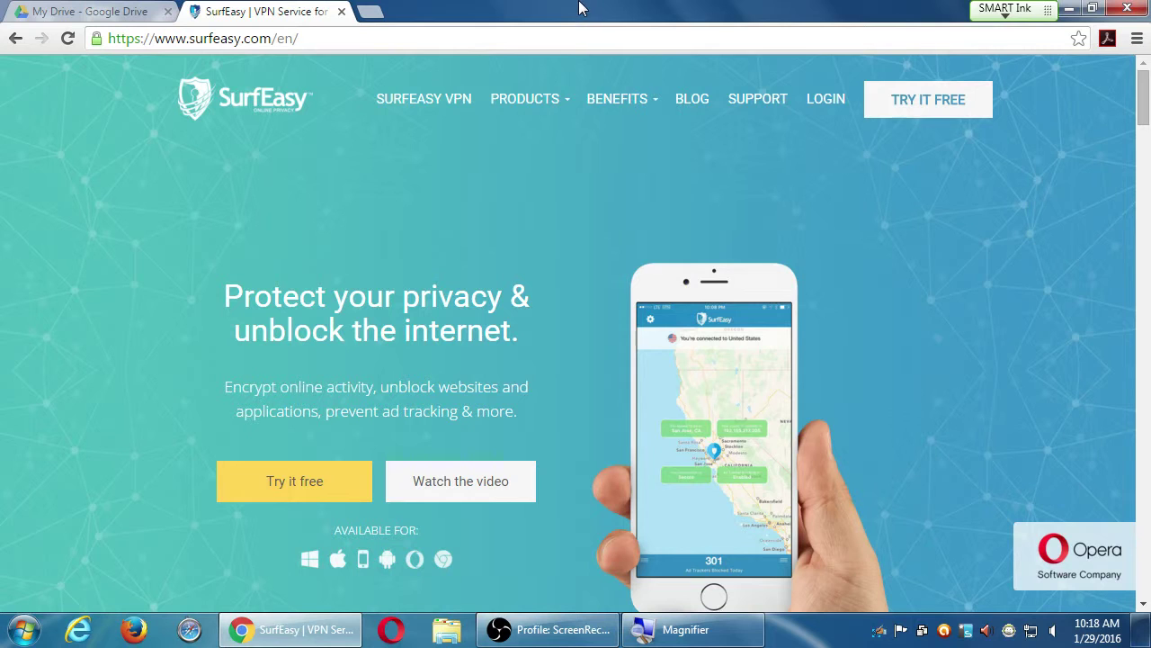
- Close the SurfEasy page and open the Sample Pictures folder of the Pictures library from the desktop's Computer window
click(342, 12)
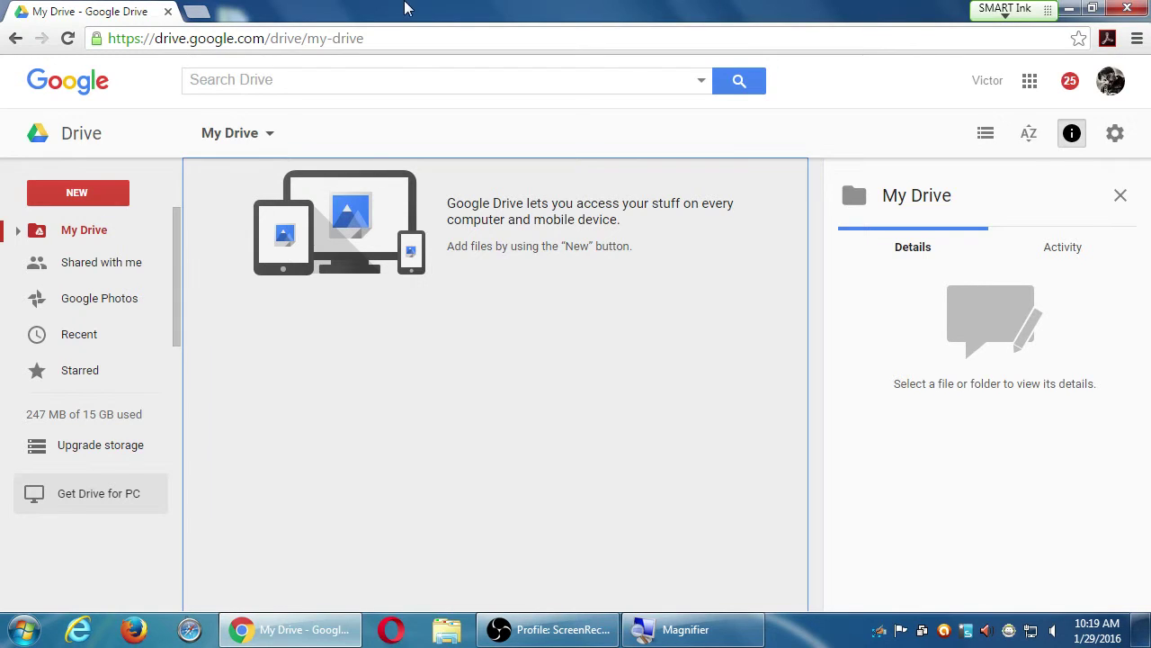
drag(333, 10, 709, 25)
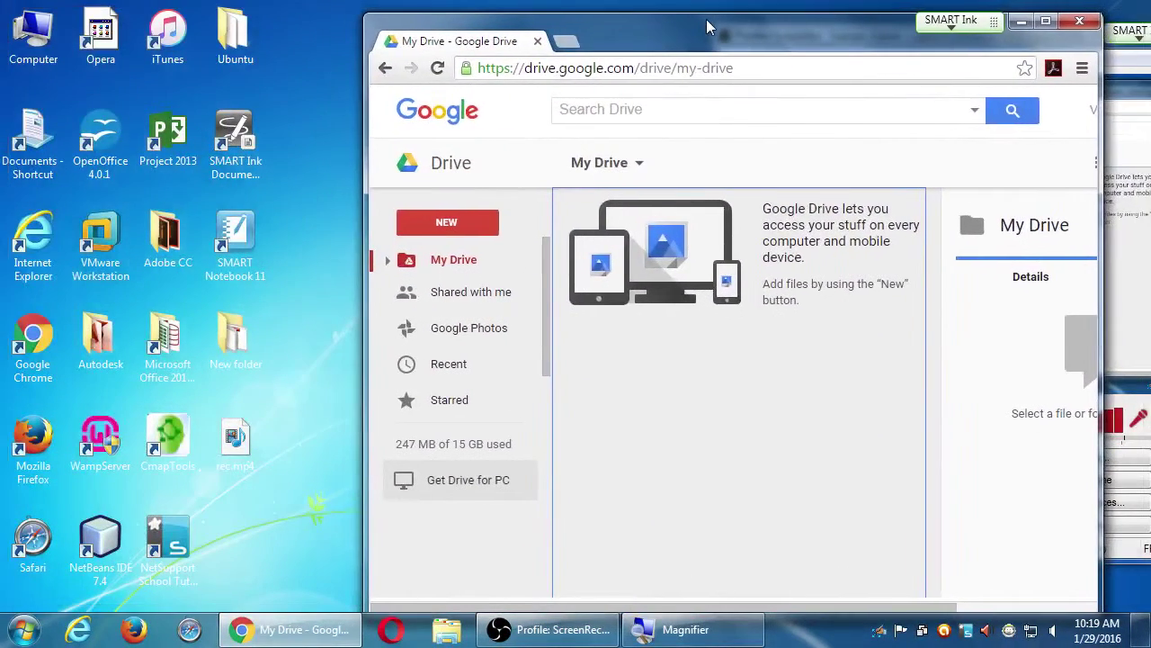
double_click(40, 37)
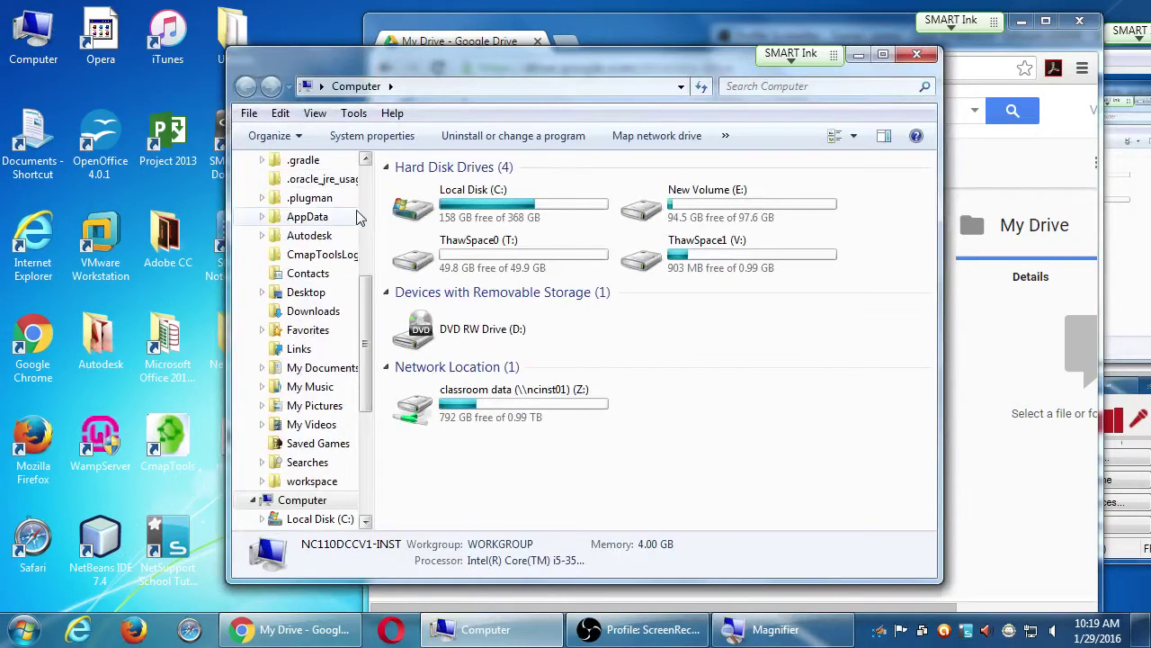
click(366, 185)
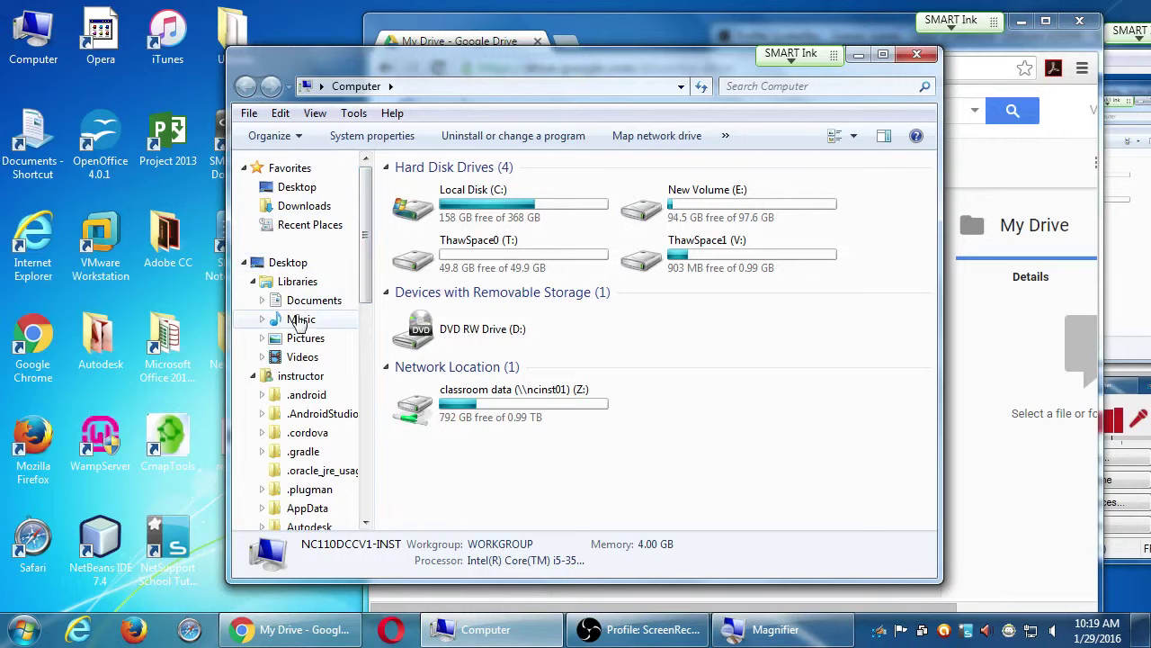
click(319, 346)
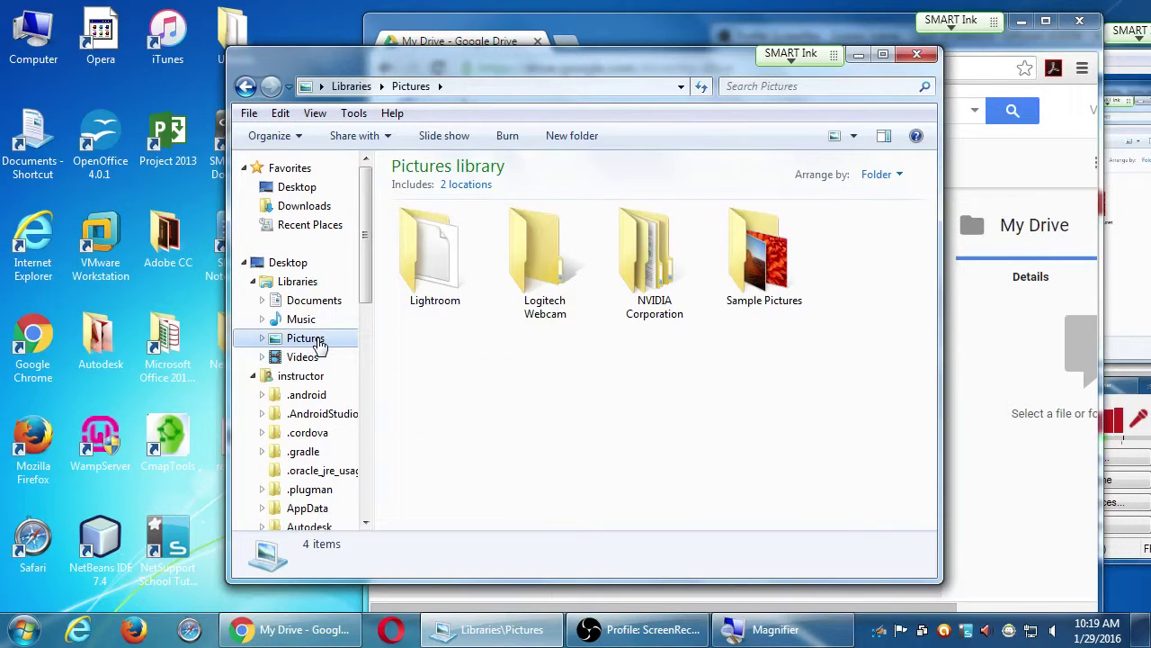
double_click(763, 284)
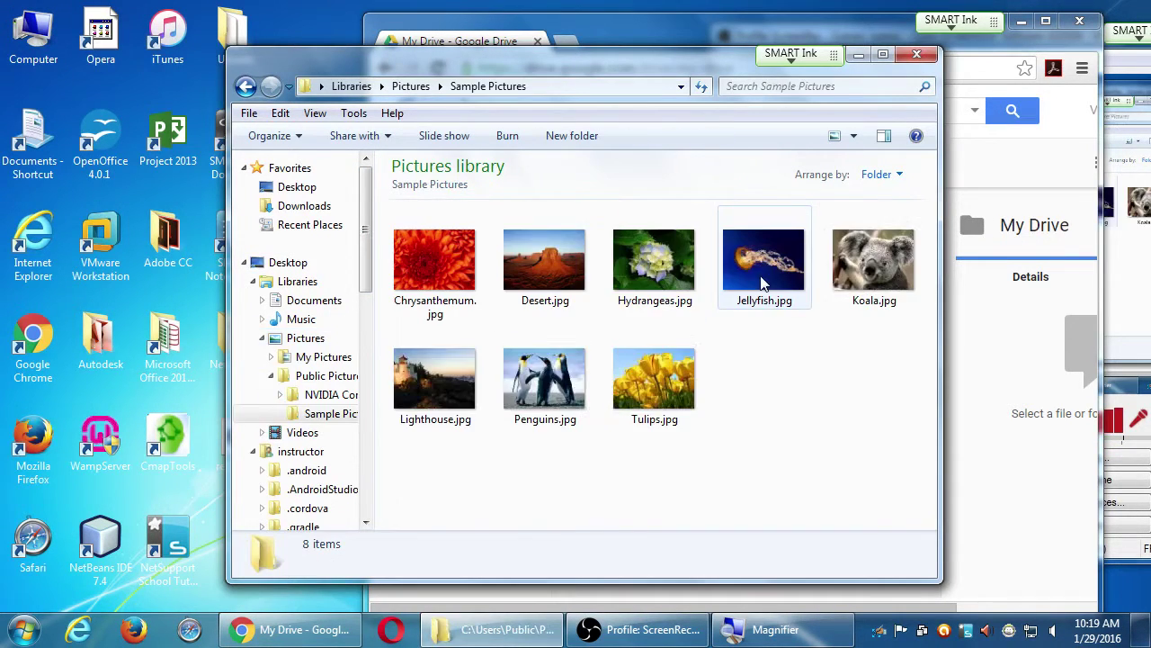
- Arrange the Sample Pictures and Google Drive windows side by side and try to add Tulips.jpg from the folder to My Drive
drag(690, 70, 364, 64)
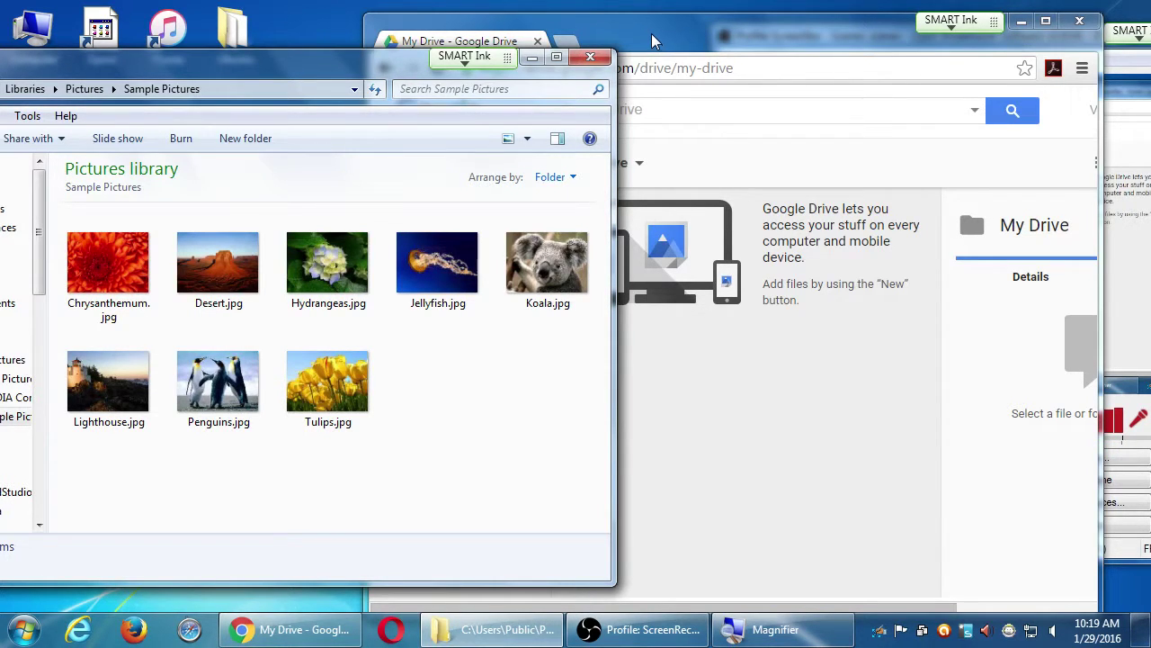
drag(763, 52, 830, 36)
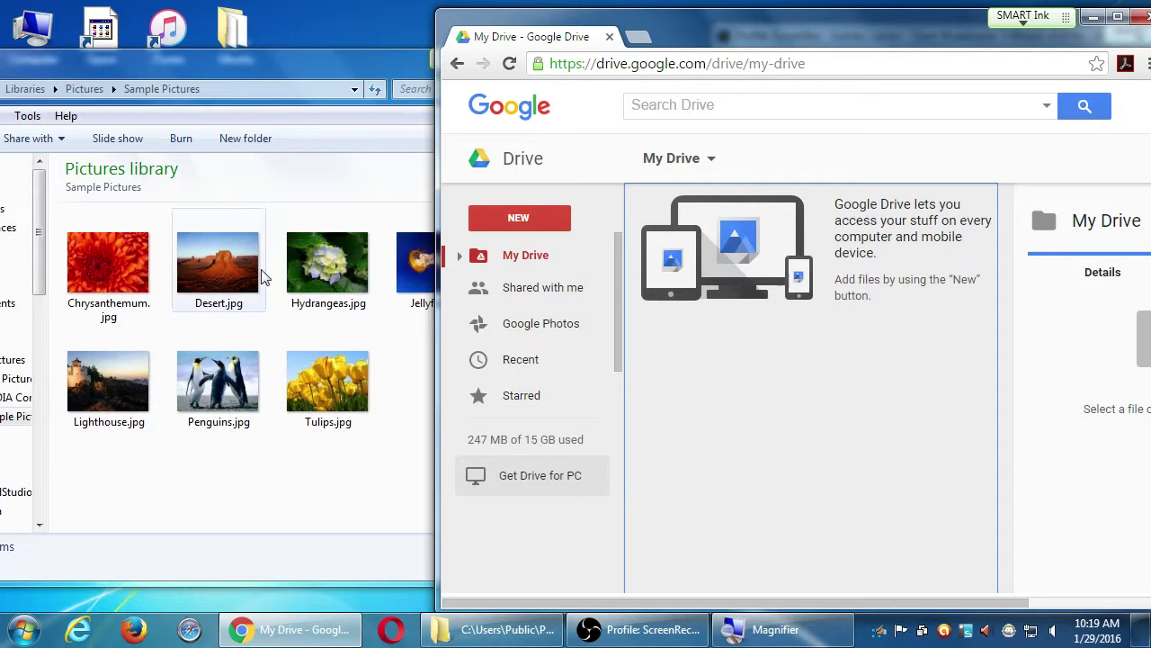
mouse_move(212, 69)
mouse_down()
mouse_move(212, 102)
mouse_move(212, 61)
mouse_up()
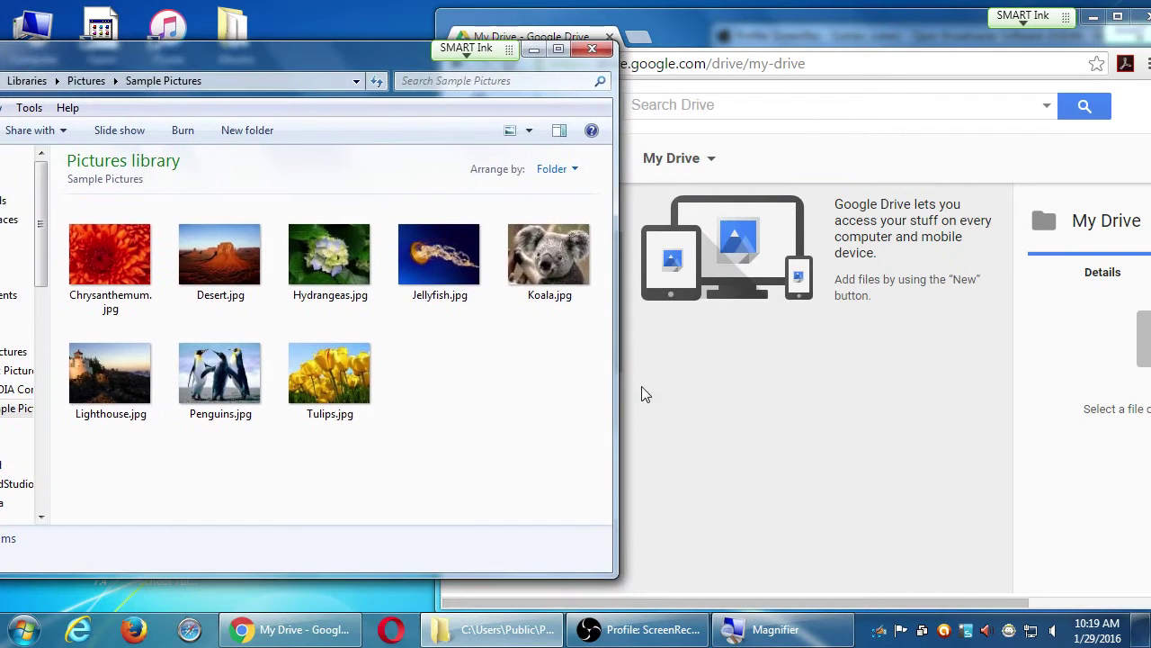
click(641, 386)
drag(757, 373, 564, 301)
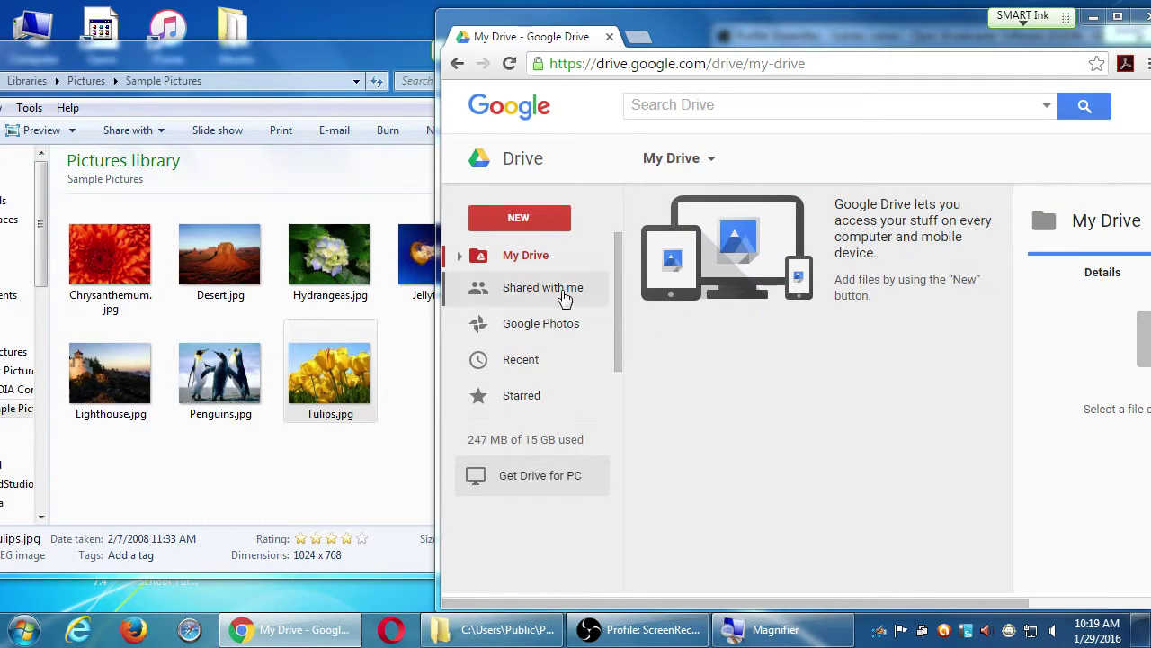
- Maximize the Google Drive window and view the options for creating or uploading items
click(1118, 16)
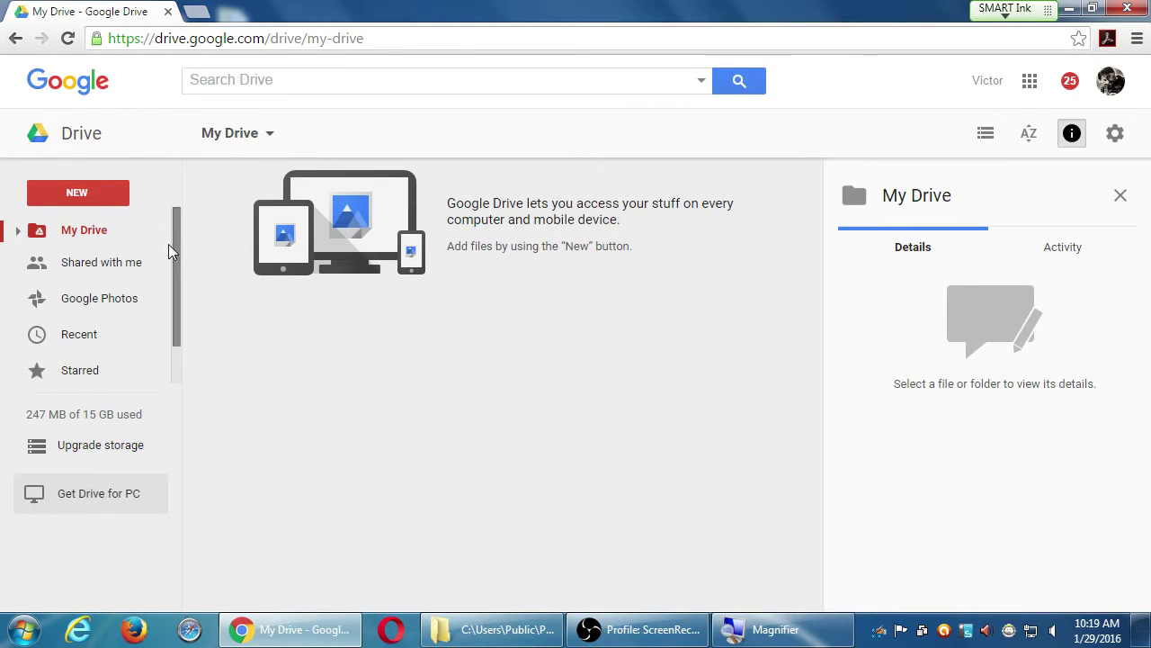
click(77, 193)
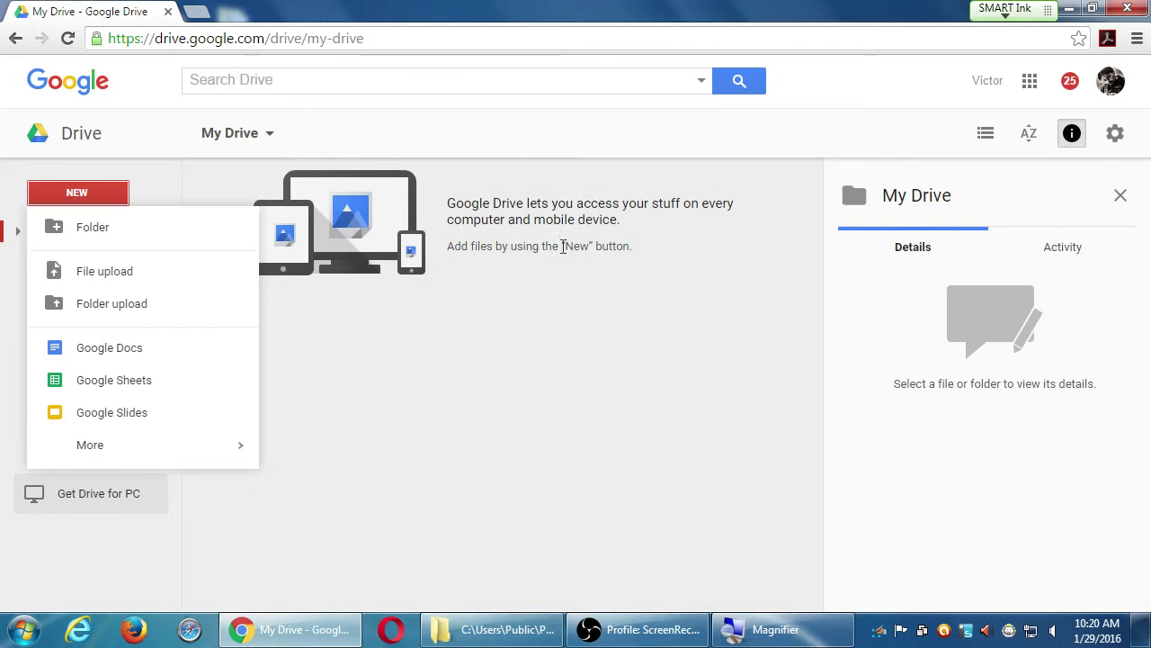
click(563, 274)
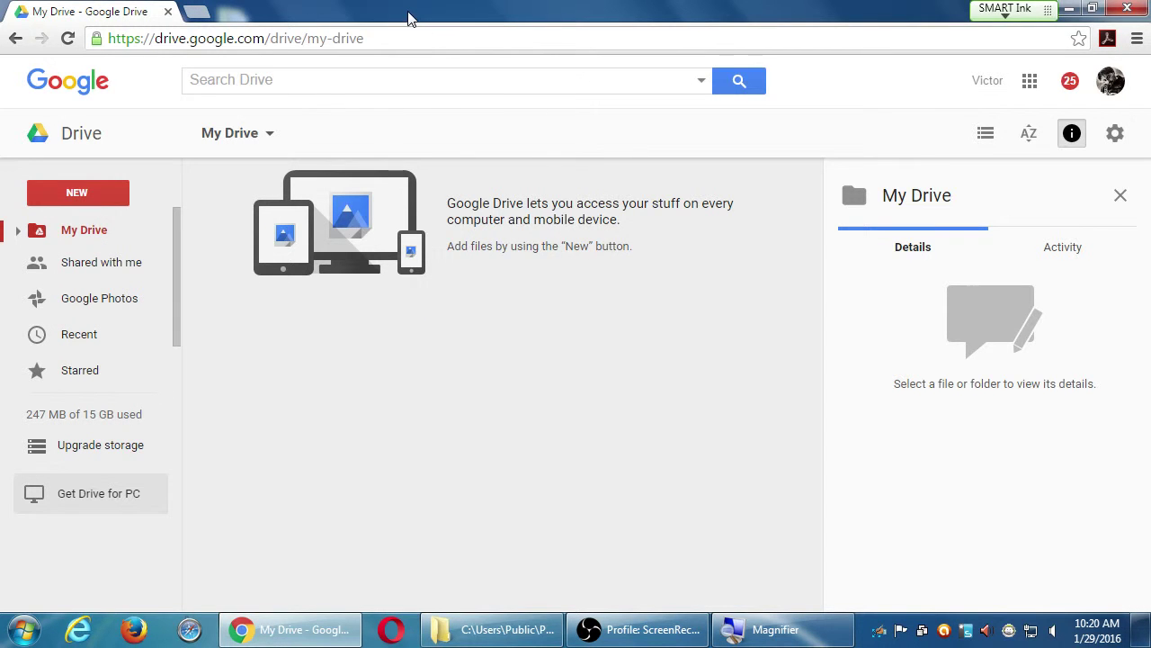
- Show the Drive window beside the Sample Pictures folder again and try to add Hydrangeas.jpg to My Drive
drag(411, 15, 806, 24)
drag(329, 256, 550, 468)
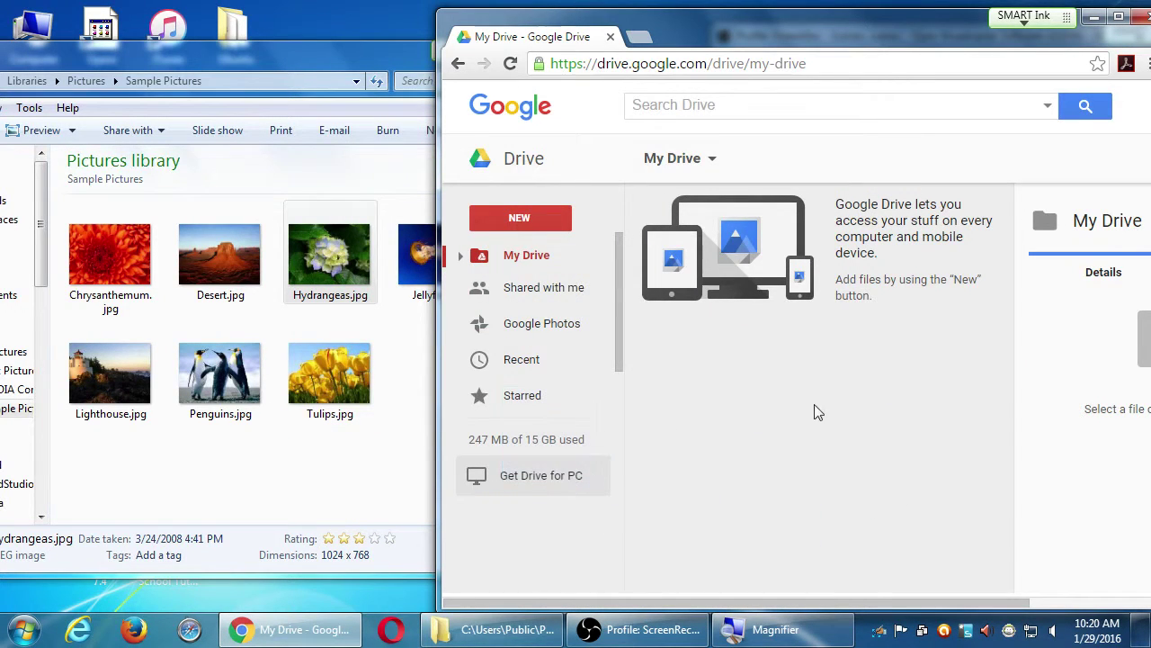
click(1118, 14)
- Start a file upload to My Drive and browse to the Sample Pictures folder in the Pictures library
click(79, 198)
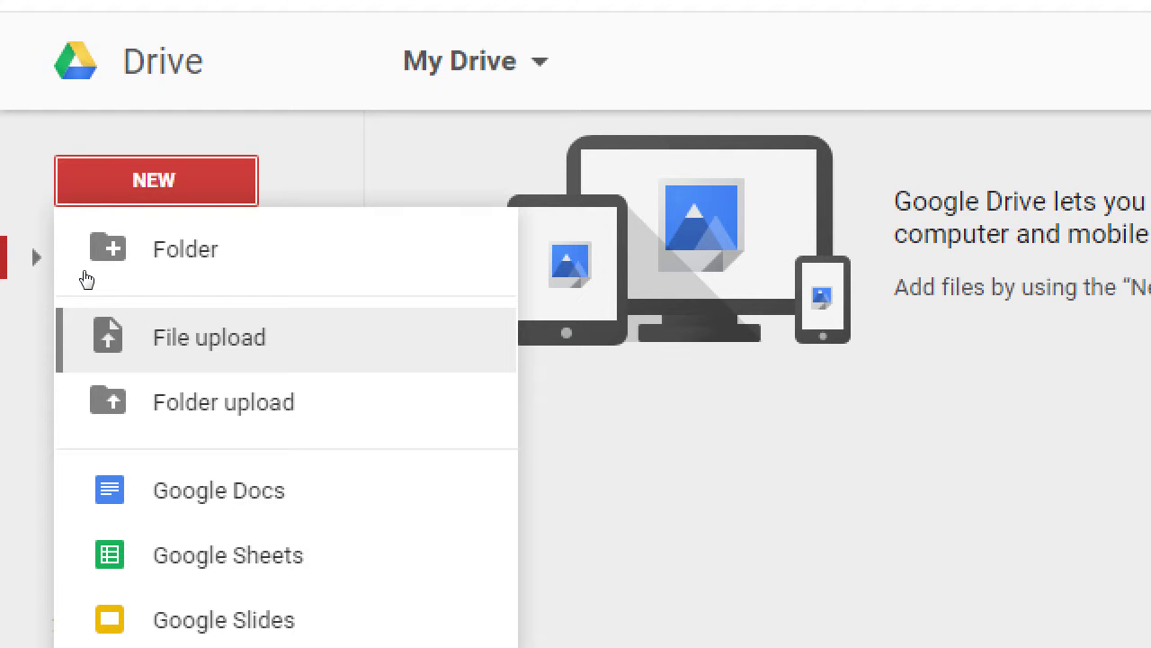
click(90, 339)
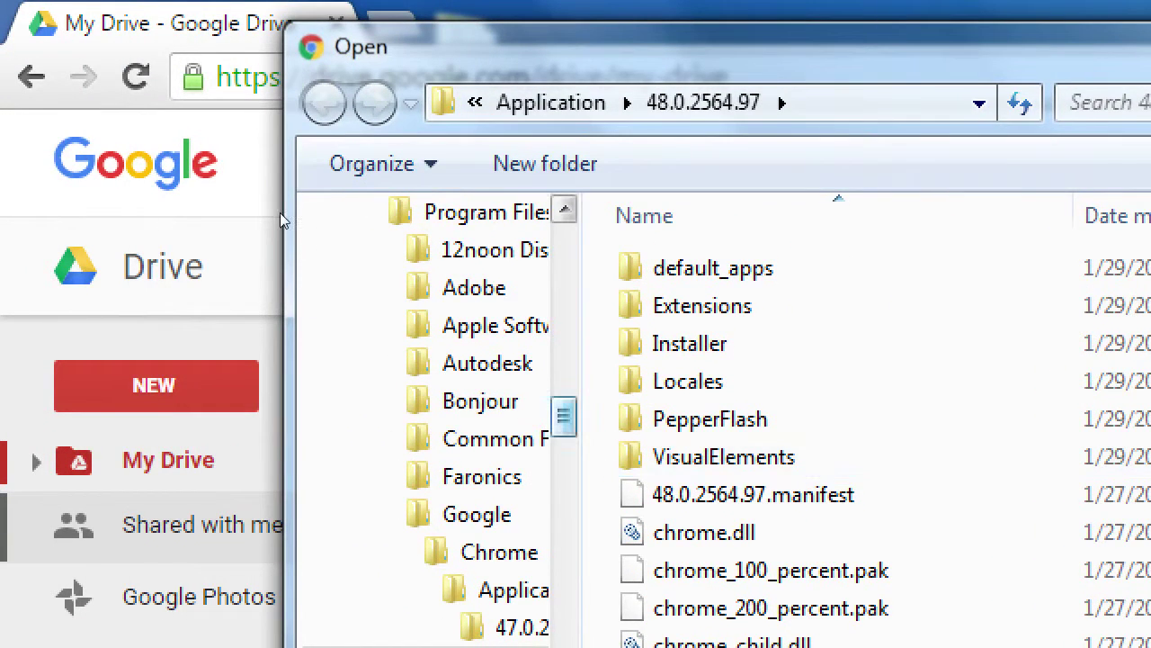
scroll(280, 212, up, 9)
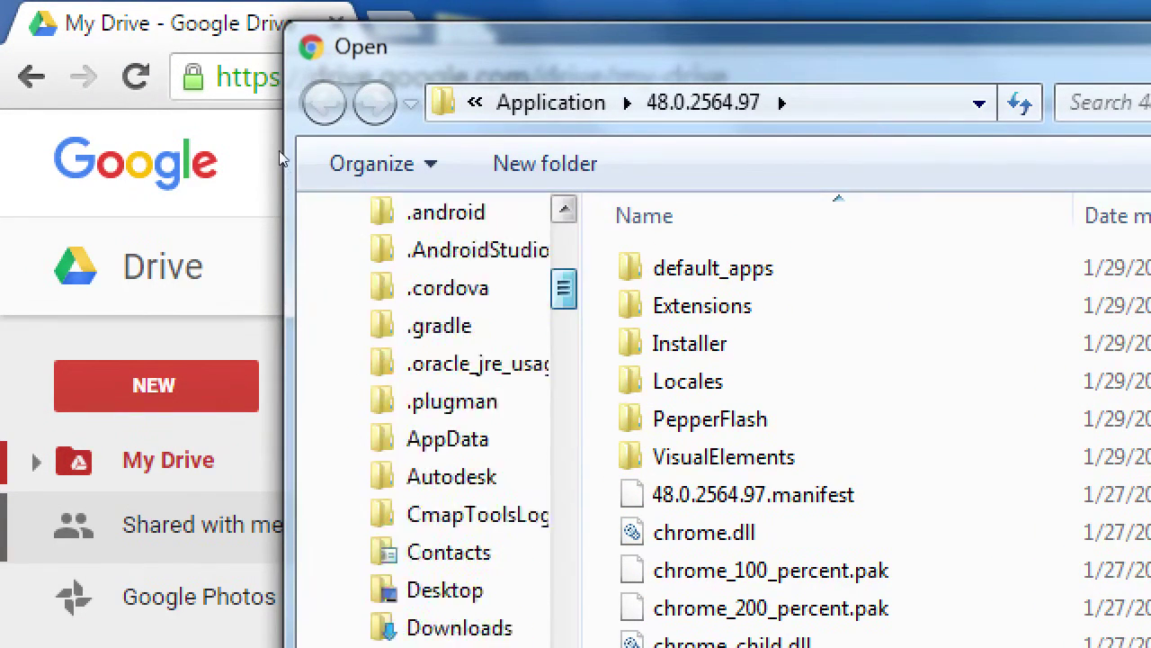
scroll(279, 150, up, 4)
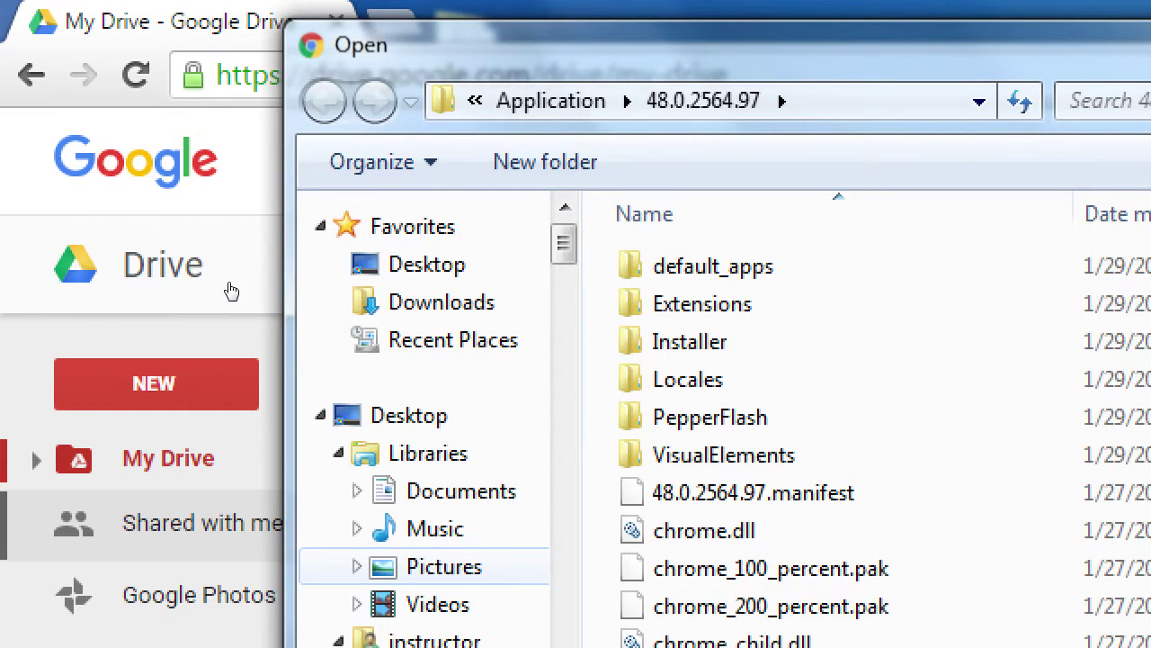
click(444, 566)
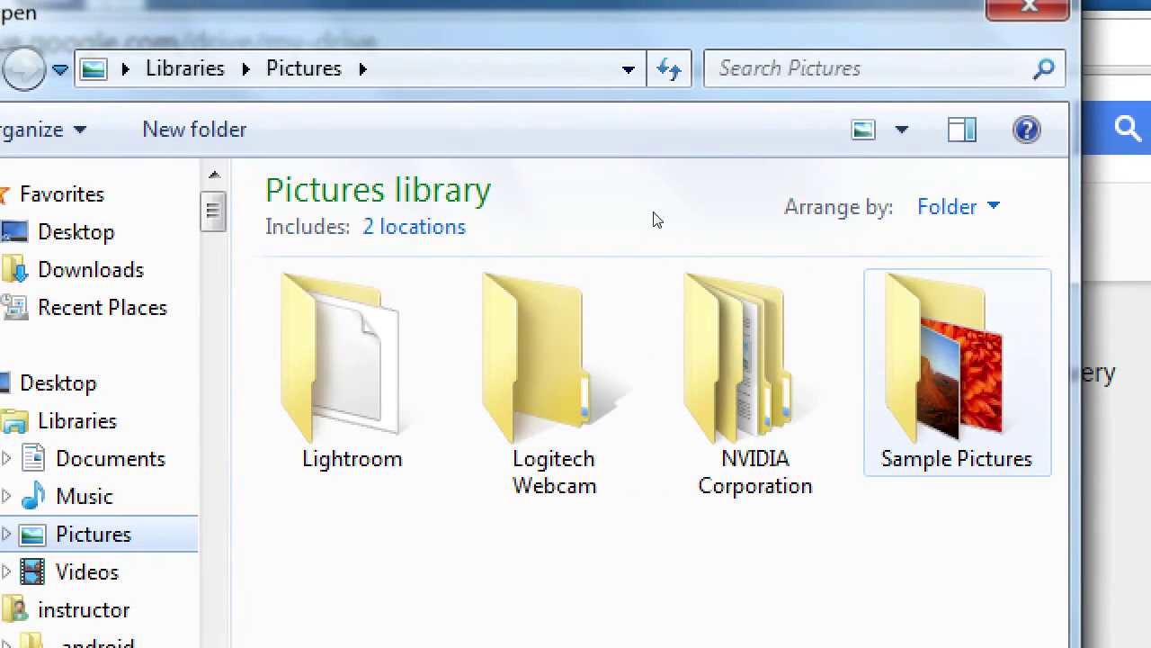
key(Return)
- Select Jellyfish.jpg among the sample pictures and upload it to My Drive
key(Left)
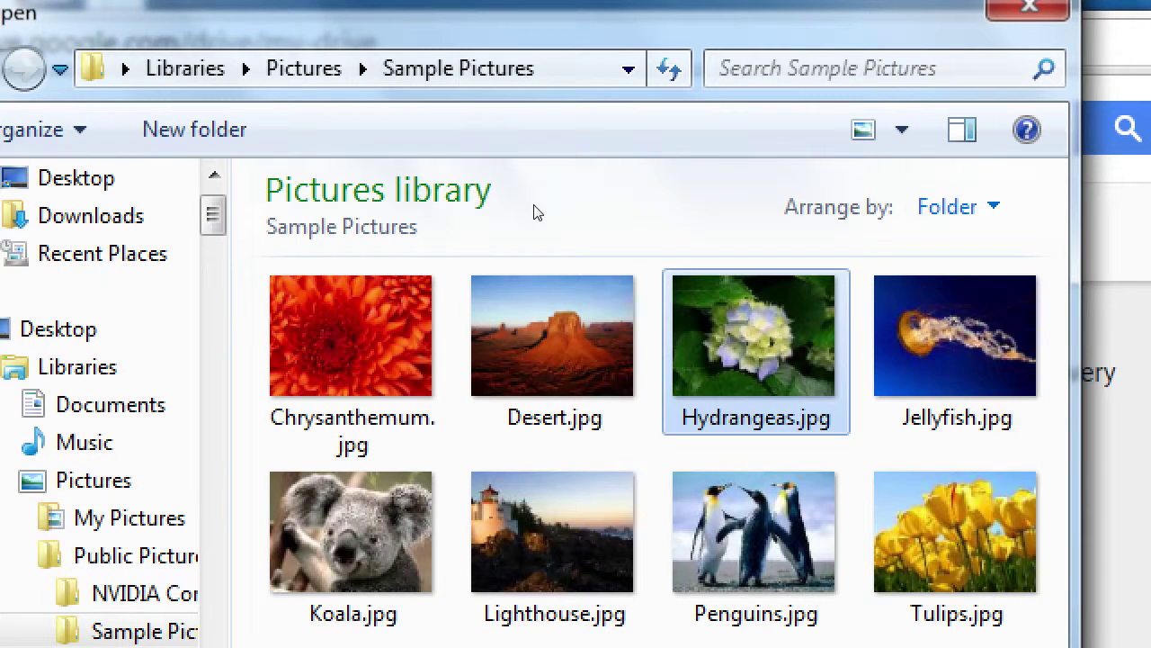
key(Left)
key(shift+Right)
key(Down)
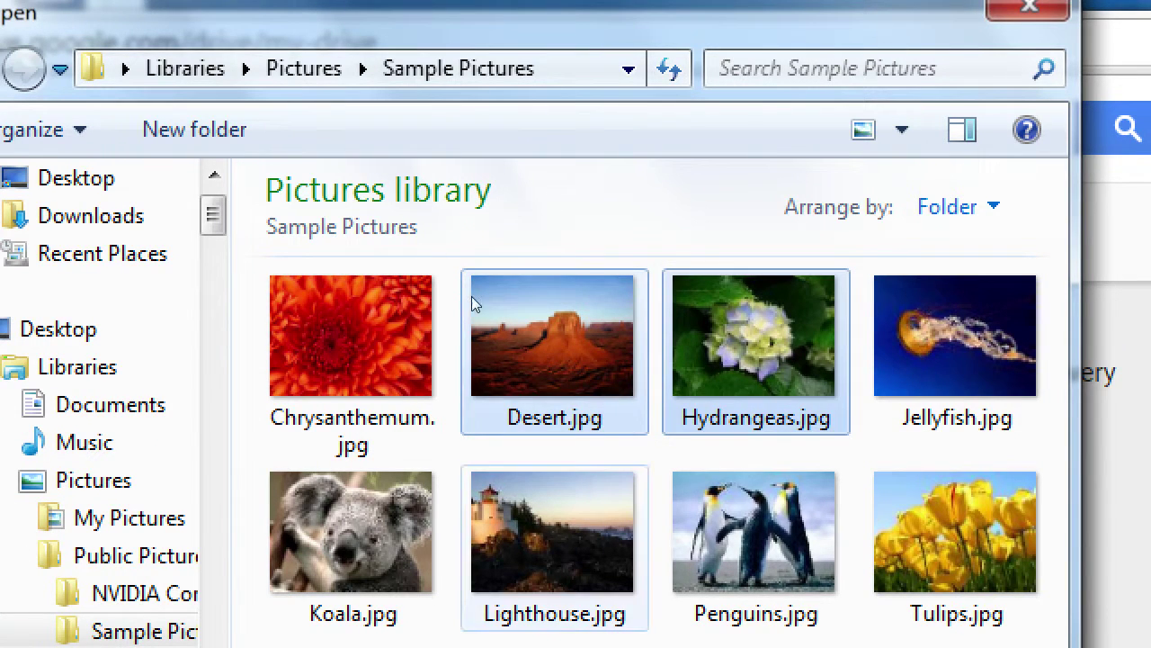
key(Up)
key(Right)
key(Right)
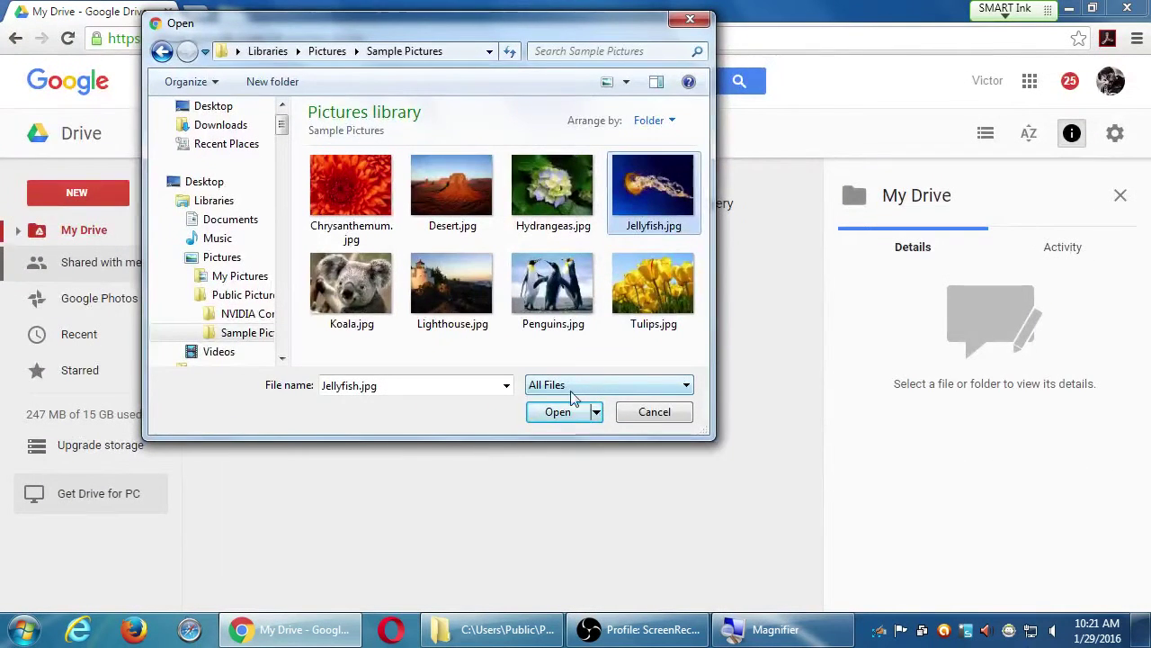
click(569, 409)
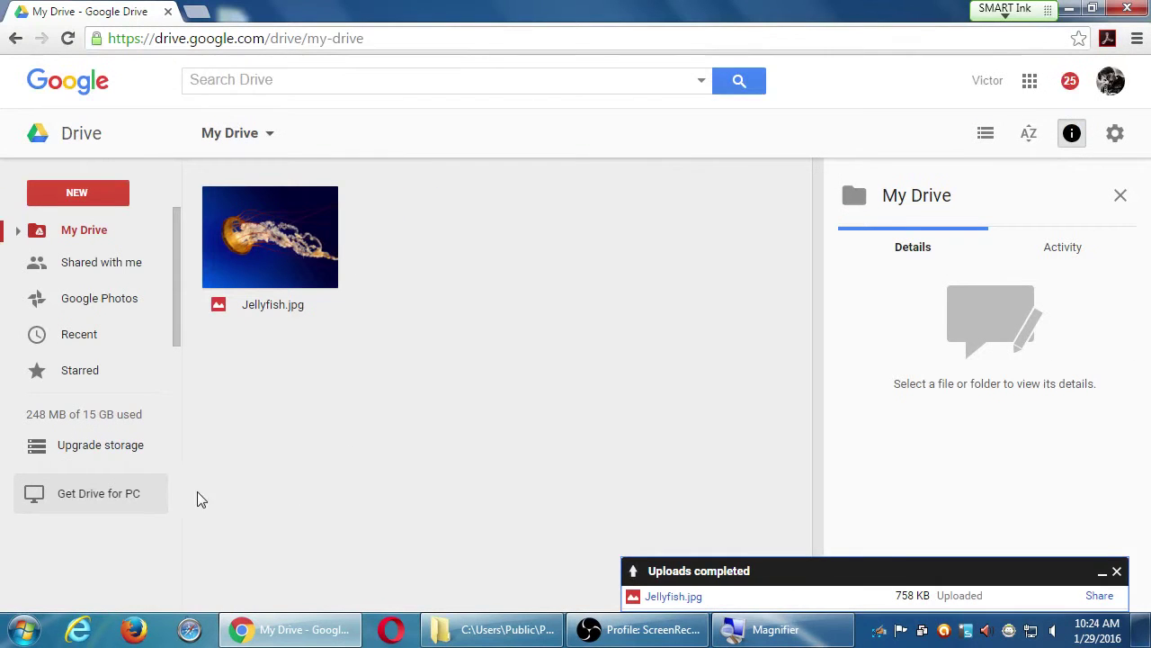
- Open the download page for Google Drive for PC
click(148, 502)
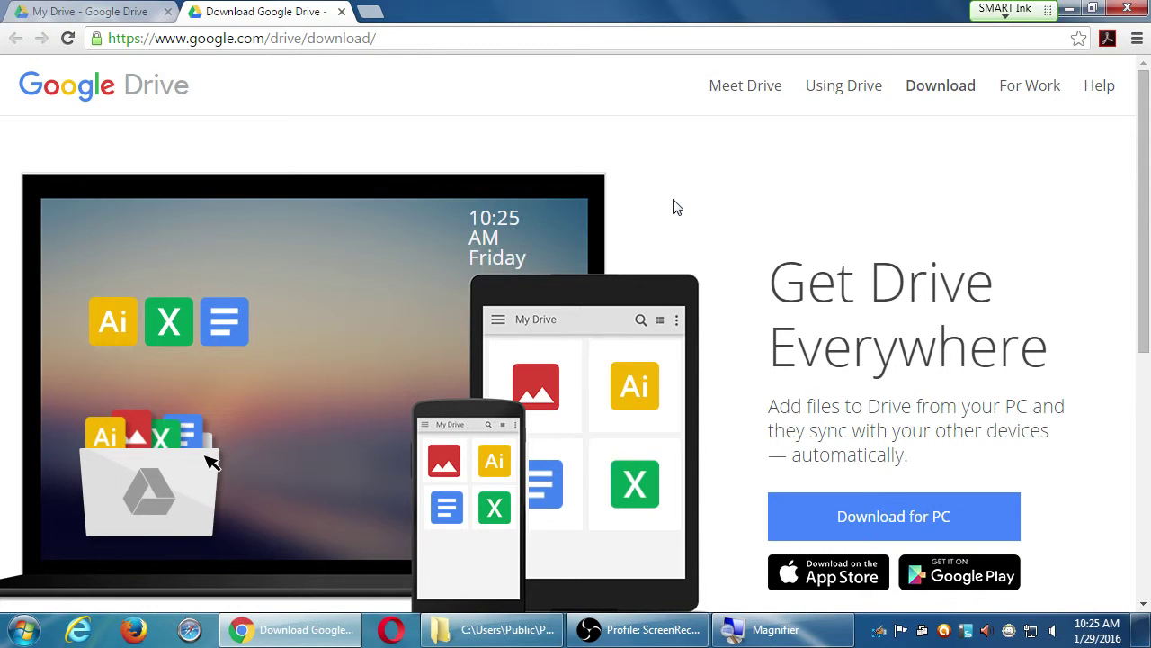
- Look over the Google Drive download page and close it to return to My Drive
scroll(860, 477, down, 3)
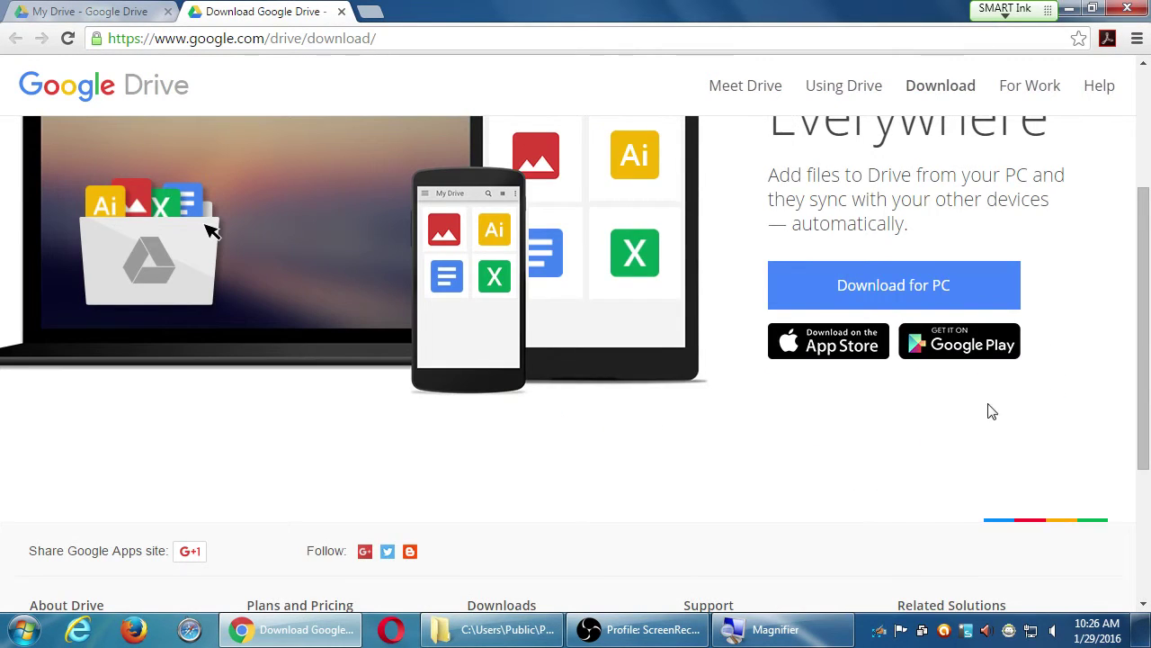
scroll(835, 352, up, 3)
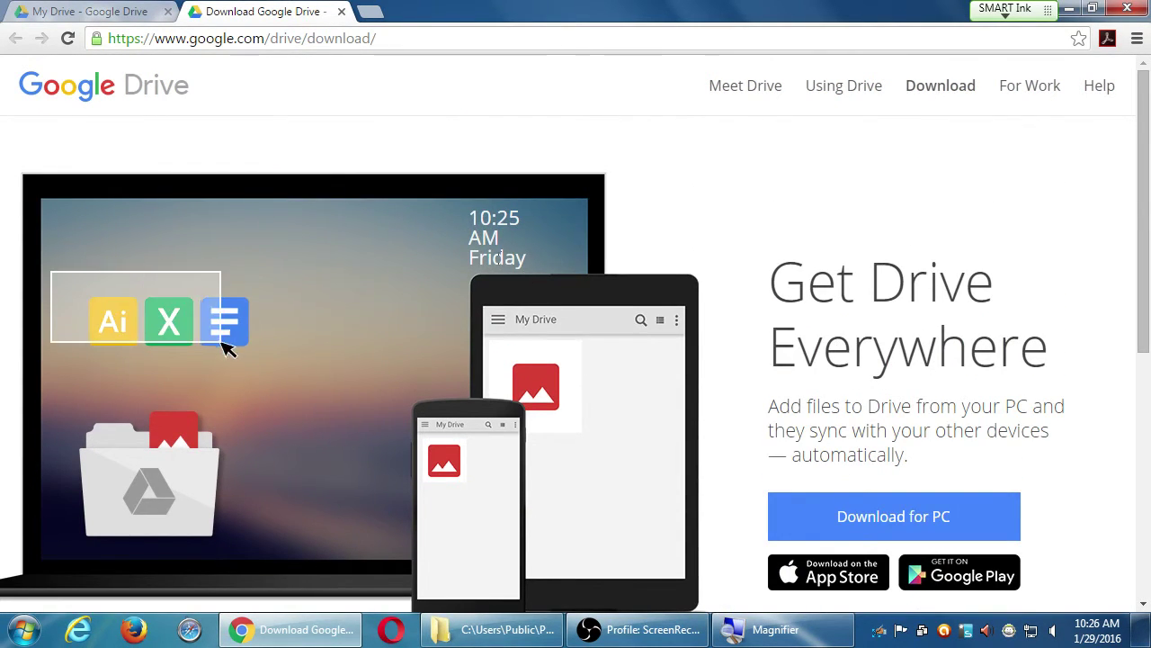
click(341, 12)
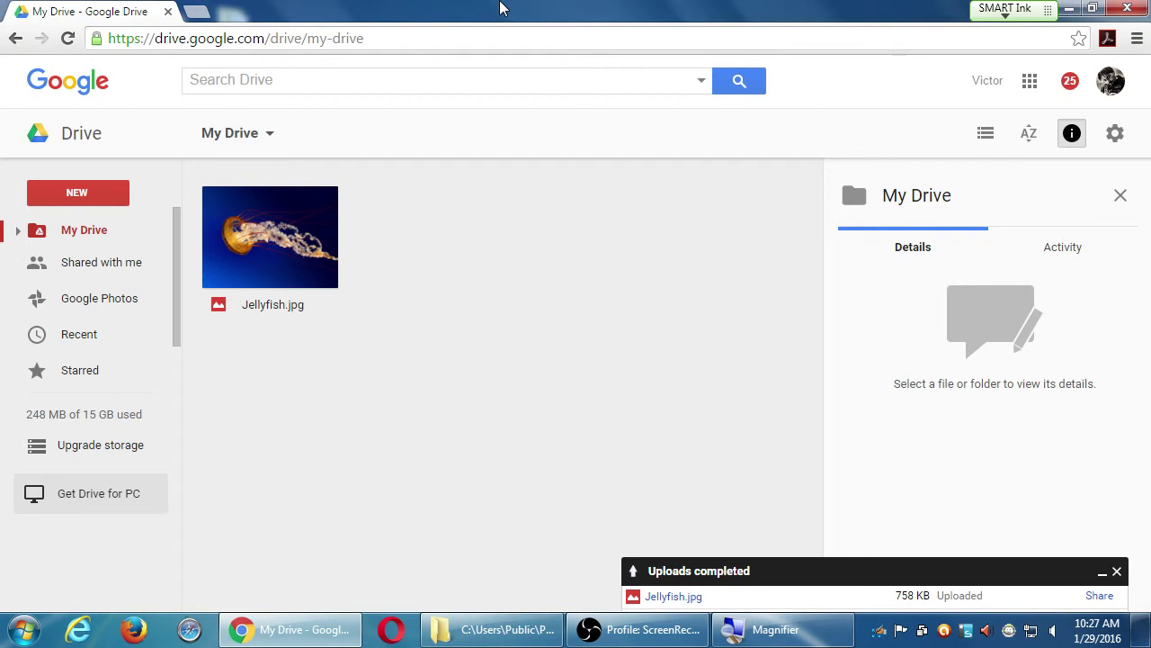
- Minimize the browser and the remaining open windows to show the empty desktop
click(1072, 8)
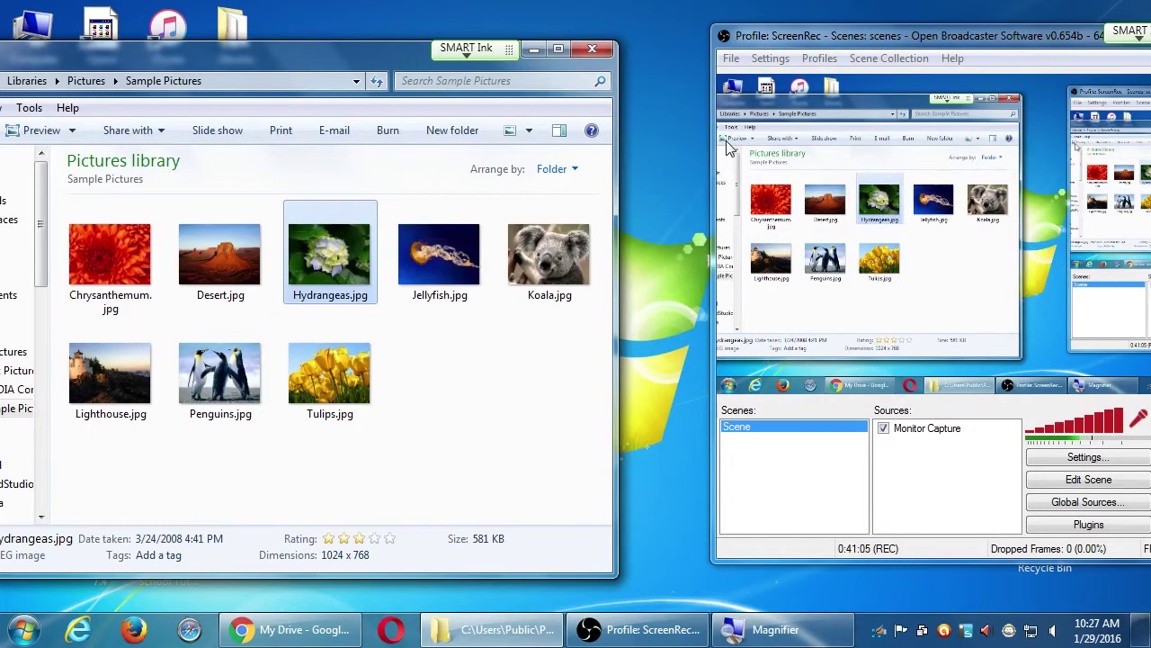
key(super+d)
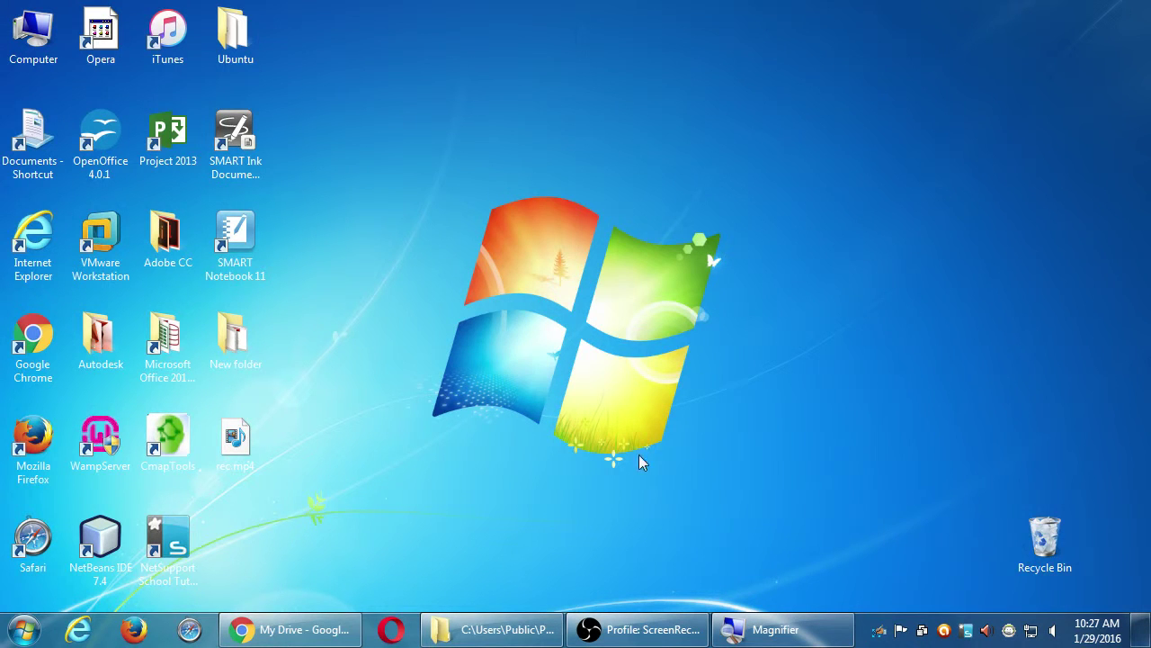
- Return to My Drive in Chrome, select Jellyfish.jpg to show its details, and bring up the Open Broadcaster Software window
click(313, 633)
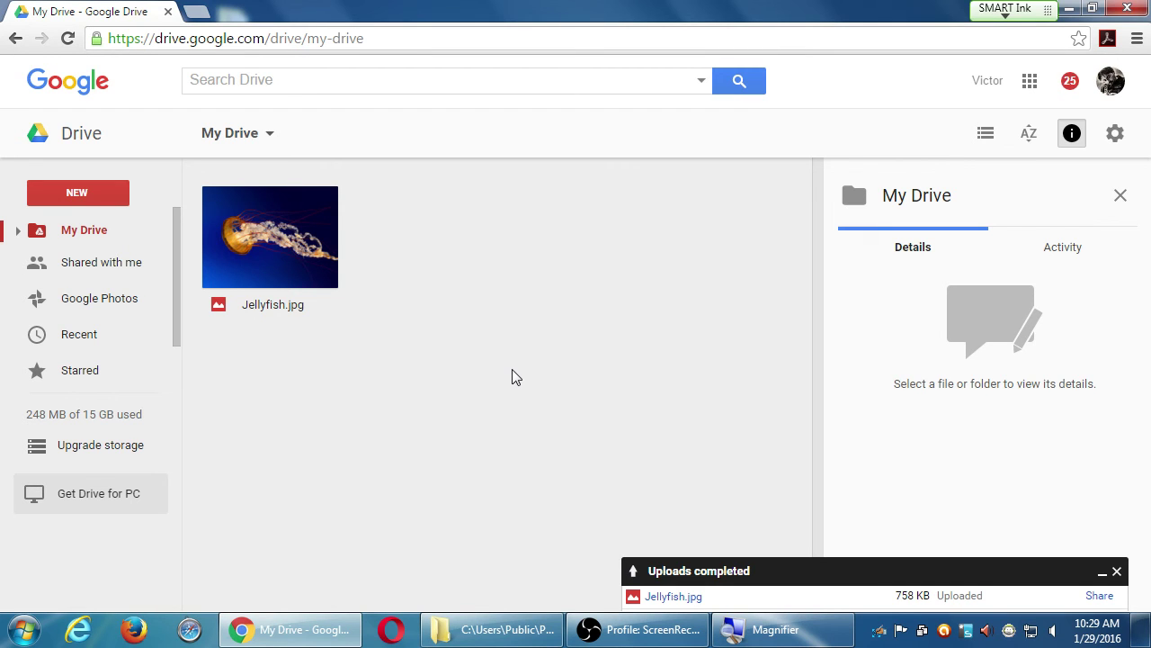
click(296, 258)
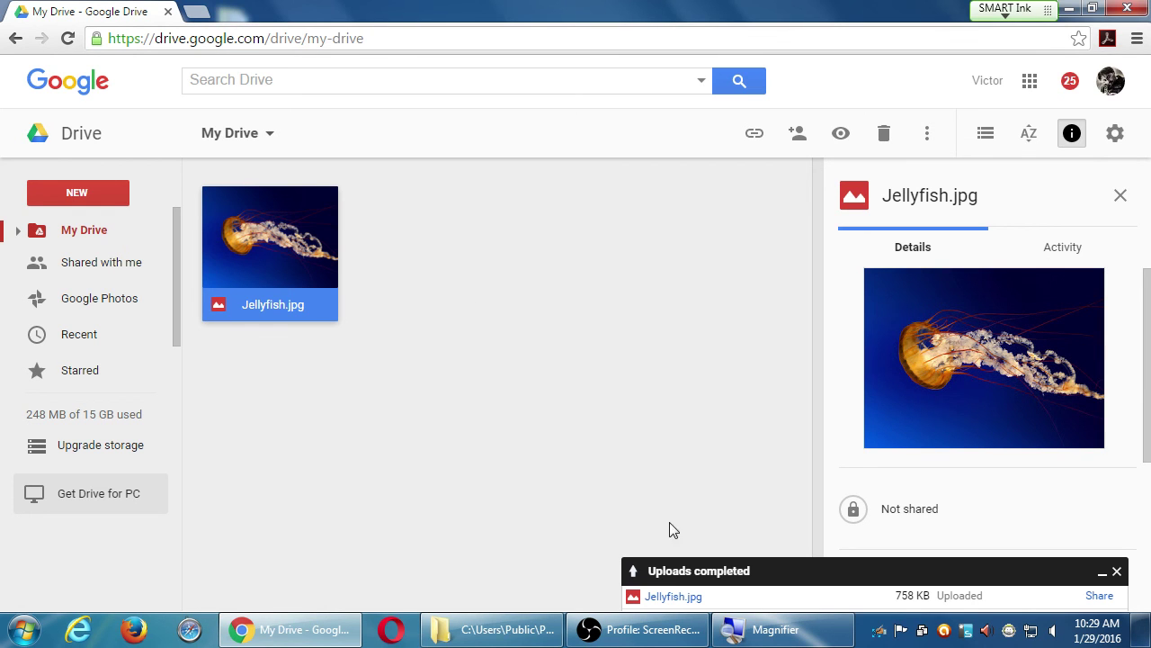
click(639, 629)
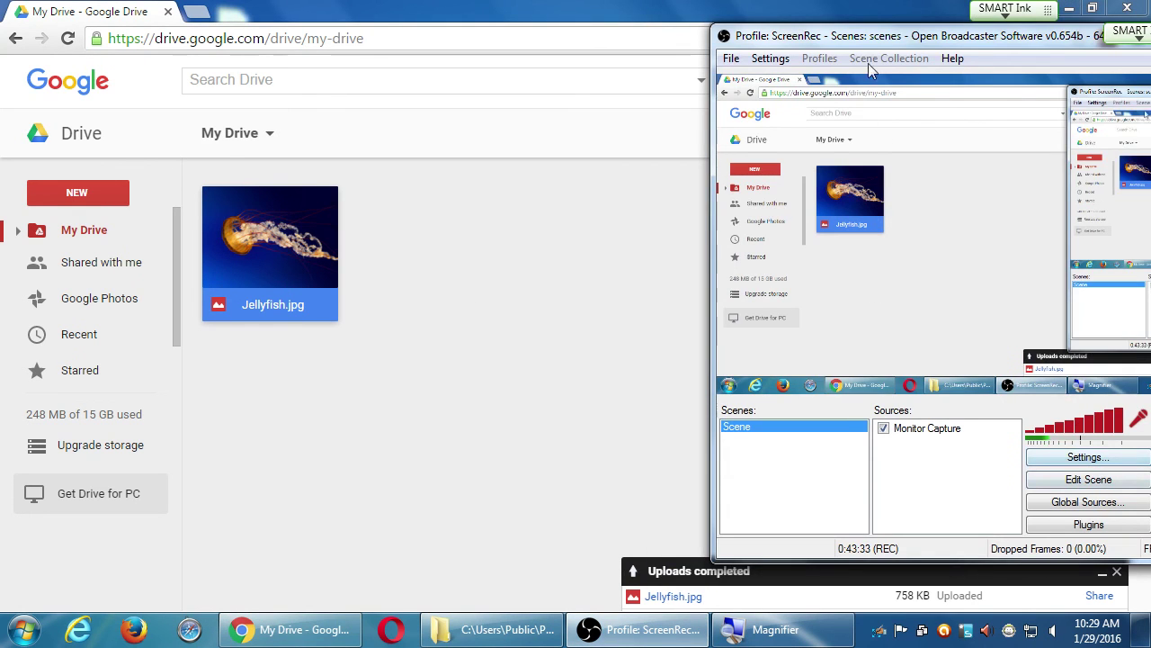